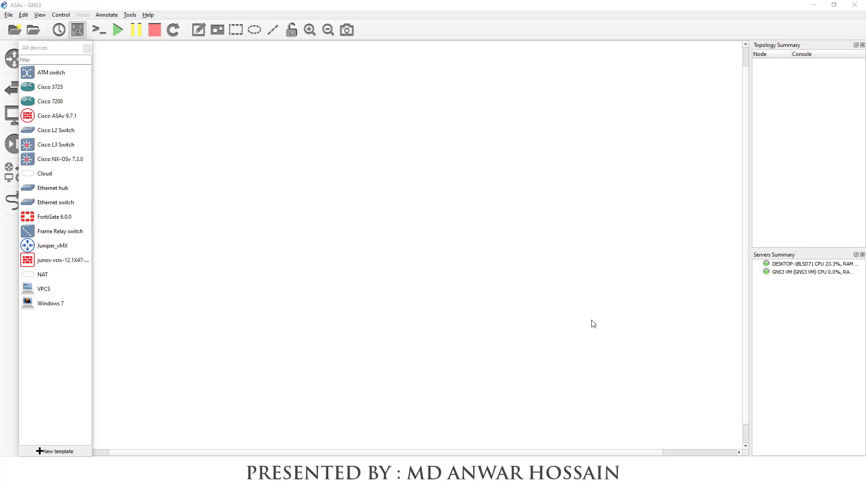
Add a Cisco 7200 router and, to its upper left, a Cloud node hosted on the GNS3 VM server.
{"action": "left_click_drag", "start_coordinate": [52, 102], "coordinate": [317, 163]}
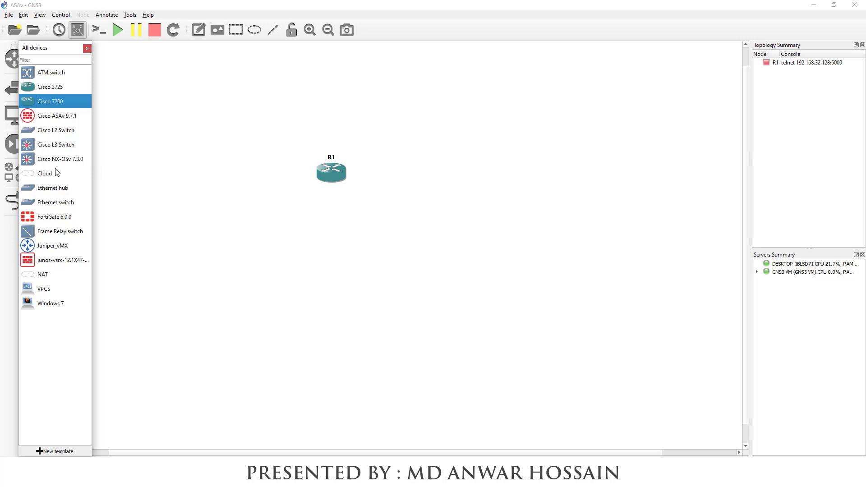
{"action": "left_click_drag", "start_coordinate": [45, 177], "coordinate": [200, 125]}
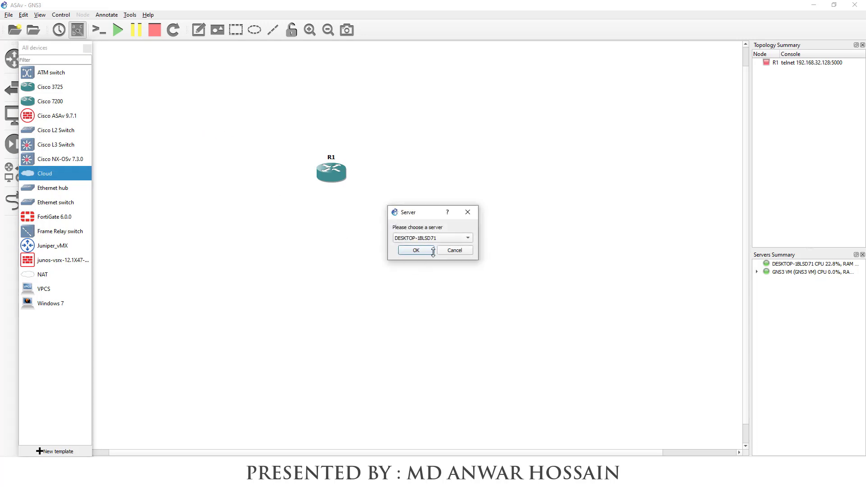
{"action": "left_click", "coordinate": [429, 238]}
{"action": "left_click", "coordinate": [417, 247]}
{"action": "left_click", "coordinate": [416, 250]}
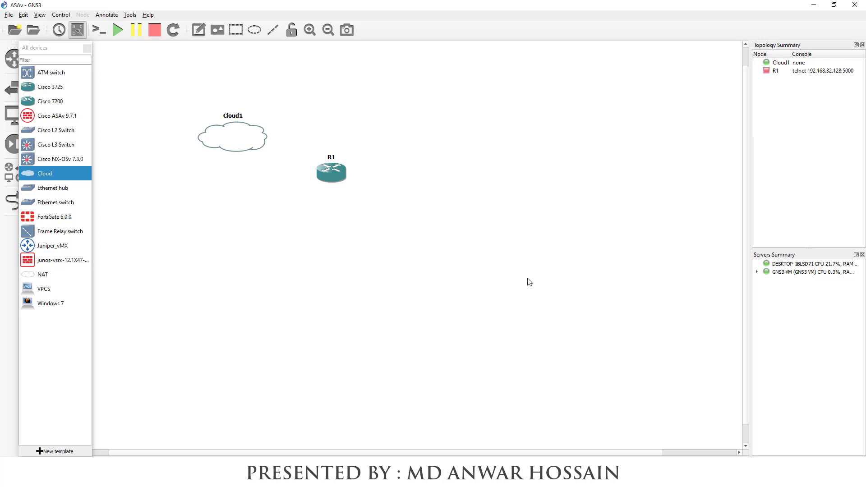
Add a Cisco ASAv 9.7.1 firewall below router R1 and a Cisco L2 Switch below the firewall.
{"action": "left_click_drag", "start_coordinate": [57, 117], "coordinate": [333, 283]}
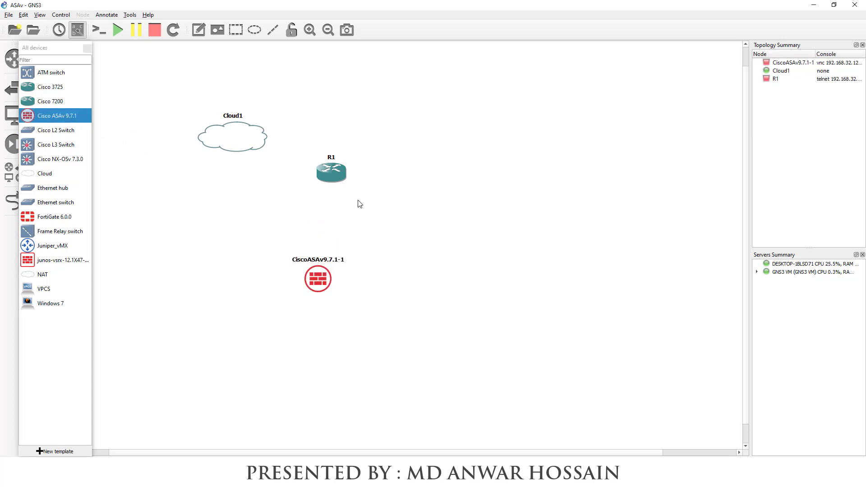
{"action": "left_click", "coordinate": [336, 299]}
{"action": "left_click_drag", "start_coordinate": [46, 131], "coordinate": [333, 354]}
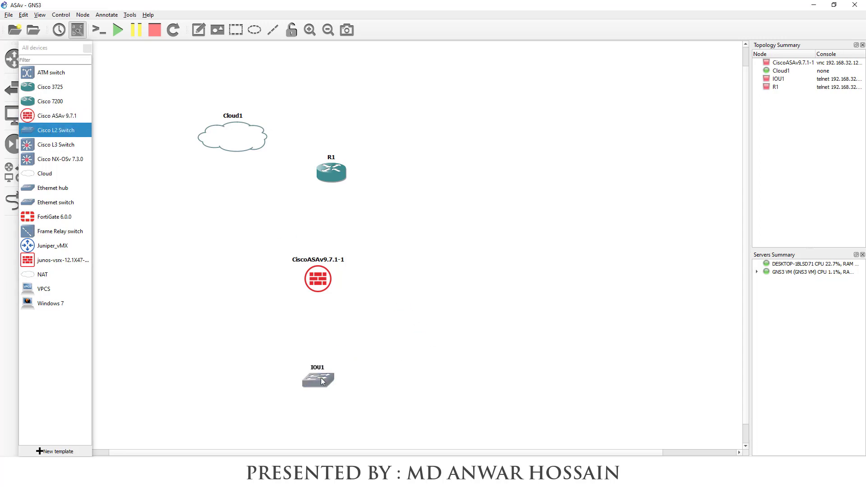
Duplicate the L2 switch and place the copy to the right of the ASAv firewall, level with it.
{"action": "right_click", "coordinate": [323, 381]}
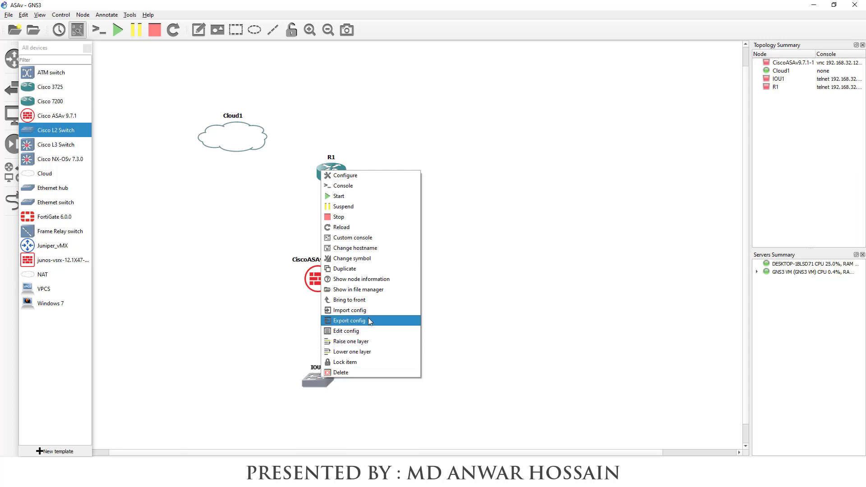
{"action": "left_click", "coordinate": [367, 270]}
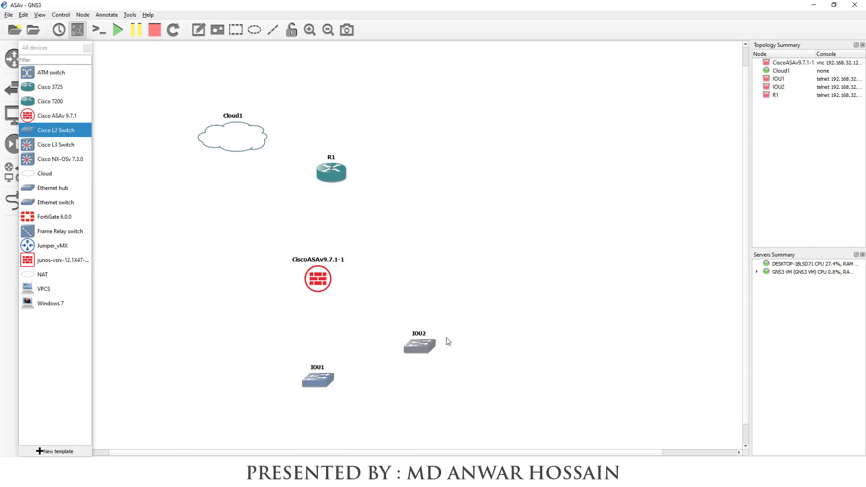
{"action": "left_click_drag", "start_coordinate": [449, 342], "coordinate": [479, 276]}
{"action": "left_click", "coordinate": [518, 361]}
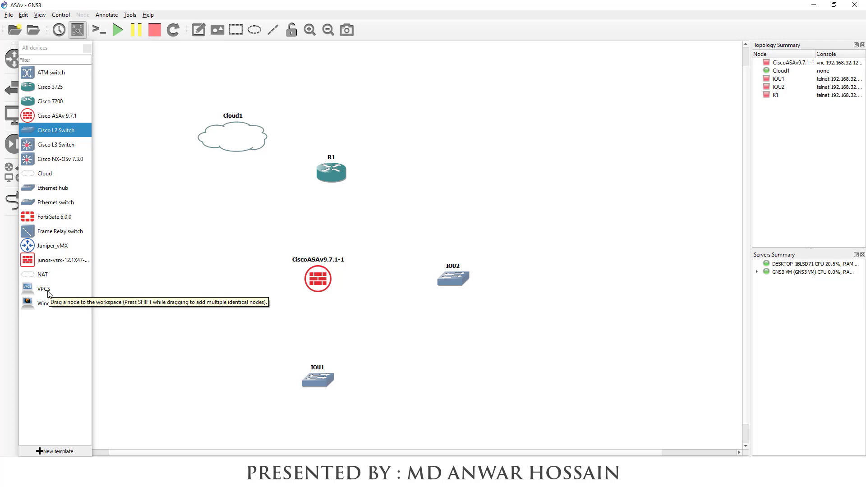
Add a VPCS node on the GNS3 VM server at the lower left of switch IOU1, and duplicate it to the switch's lower right.
{"action": "left_click_drag", "start_coordinate": [45, 292], "coordinate": [323, 434]}
{"action": "left_click", "coordinate": [414, 240]}
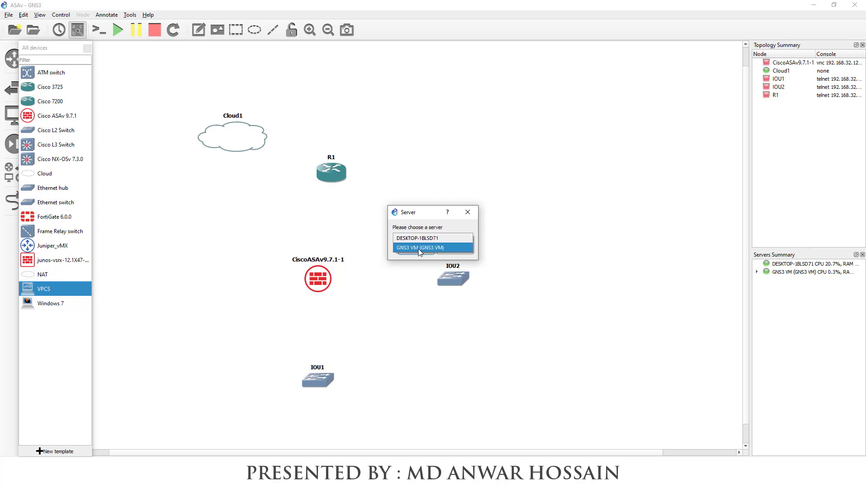
{"action": "left_click", "coordinate": [420, 248]}
{"action": "left_click", "coordinate": [413, 251]}
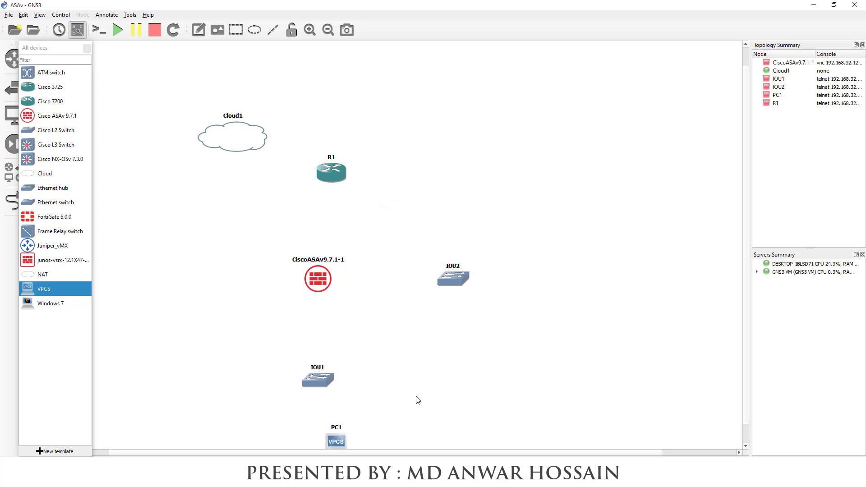
{"action": "scroll", "coordinate": [418, 397], "scroll_direction": "down", "scroll_amount": 1}
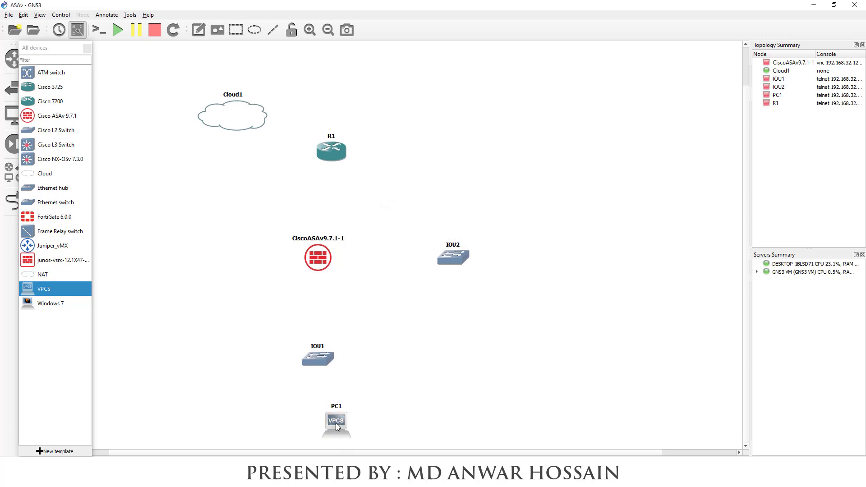
{"action": "left_click_drag", "start_coordinate": [338, 419], "coordinate": [295, 424]}
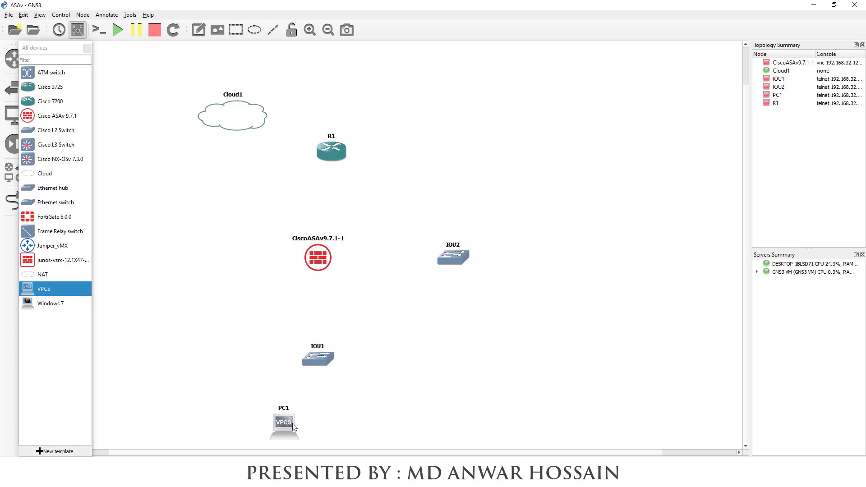
{"action": "right_click", "coordinate": [290, 425]}
{"action": "left_click", "coordinate": [342, 315]}
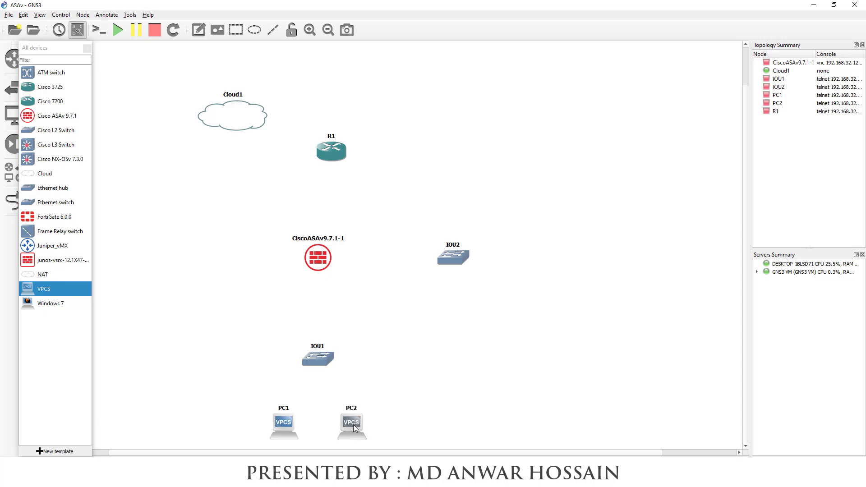
Create two more VPCS nodes by duplication and place them to the right of switch IOU2, one above the other.
{"action": "right_click", "coordinate": [351, 427]}
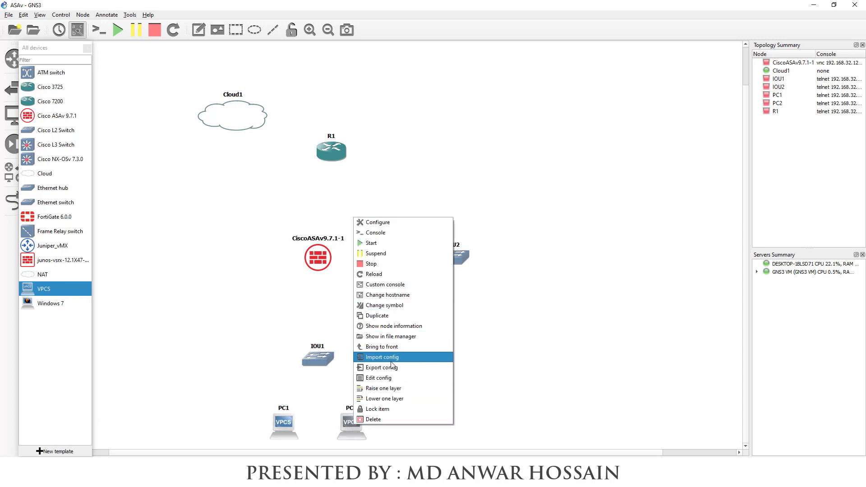
{"action": "left_click", "coordinate": [388, 316]}
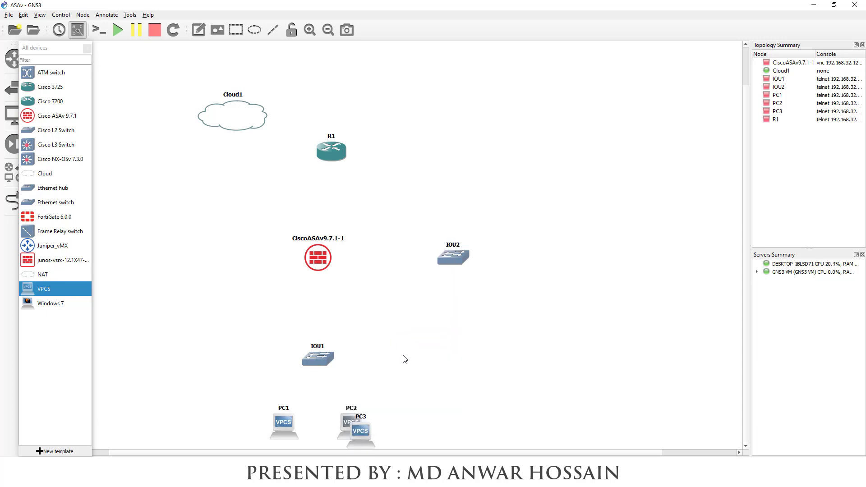
{"action": "left_click_drag", "start_coordinate": [367, 434], "coordinate": [549, 208]}
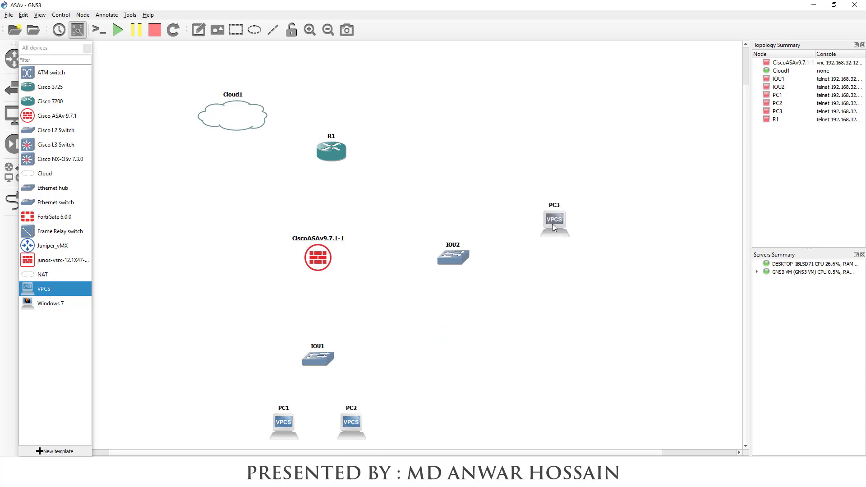
{"action": "right_click", "coordinate": [553, 224]}
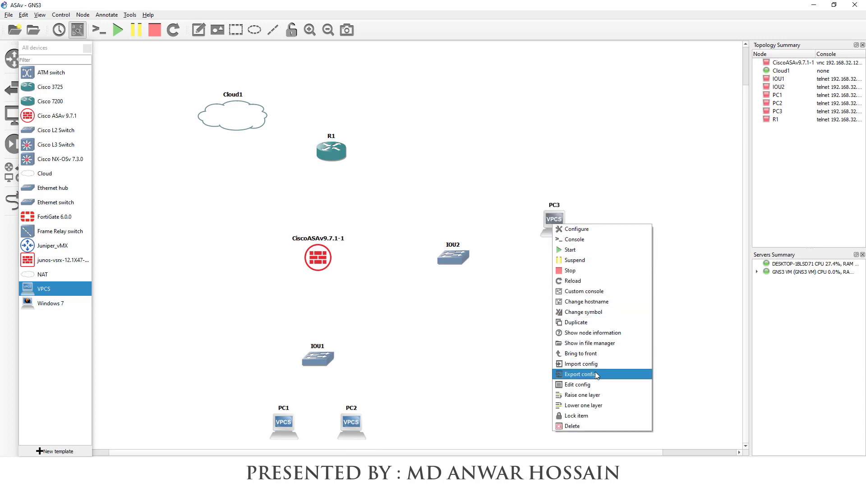
{"action": "left_click", "coordinate": [593, 323]}
{"action": "left_click_drag", "start_coordinate": [571, 232], "coordinate": [565, 290]}
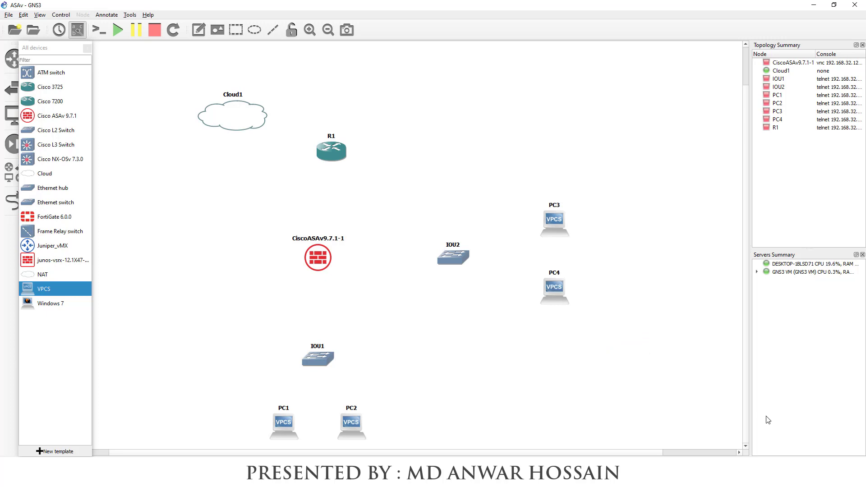
Link Cloud1's eth1 port to router R1's GigabitEthernet0/0 port.
{"action": "left_click", "coordinate": [10, 204]}
{"action": "left_click", "coordinate": [243, 121]}
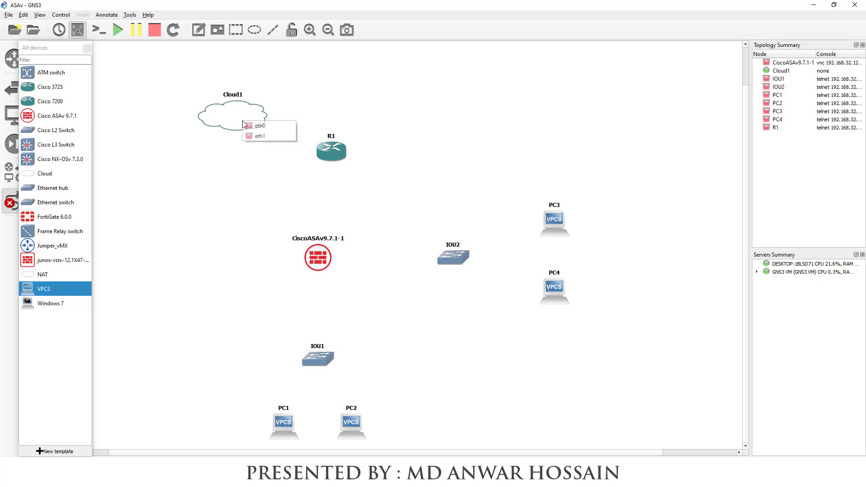
{"action": "left_click", "coordinate": [269, 137]}
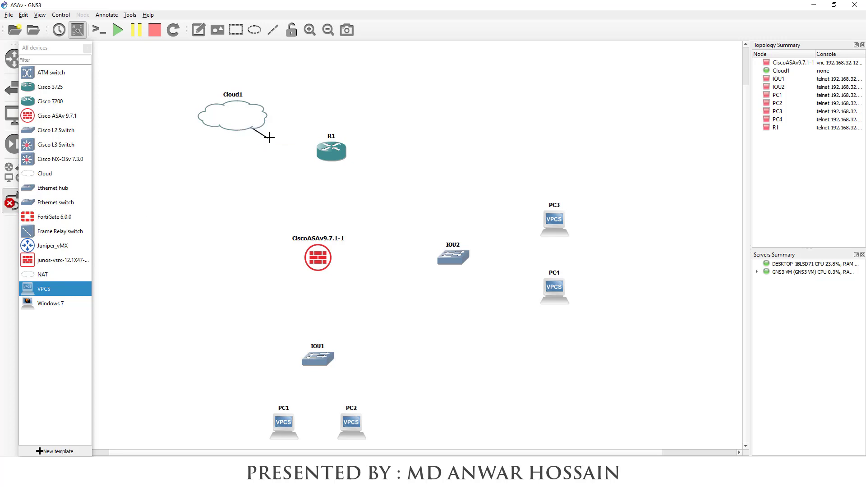
{"action": "left_click", "coordinate": [339, 154]}
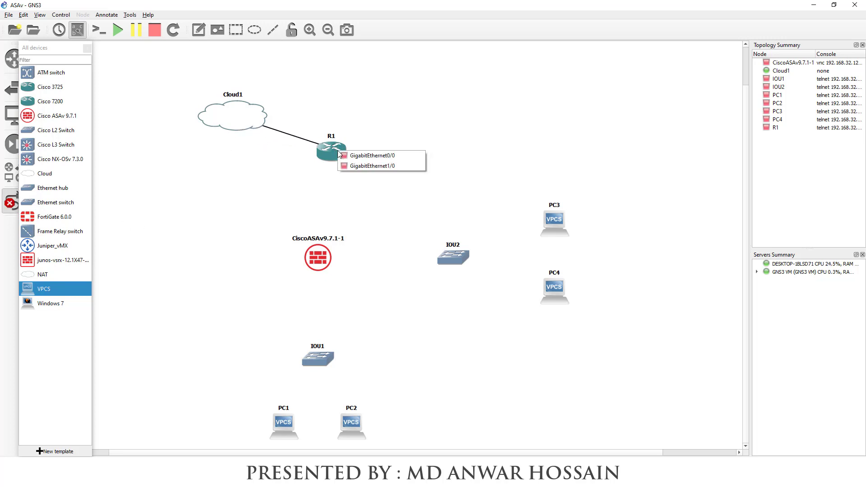
{"action": "left_click", "coordinate": [384, 156]}
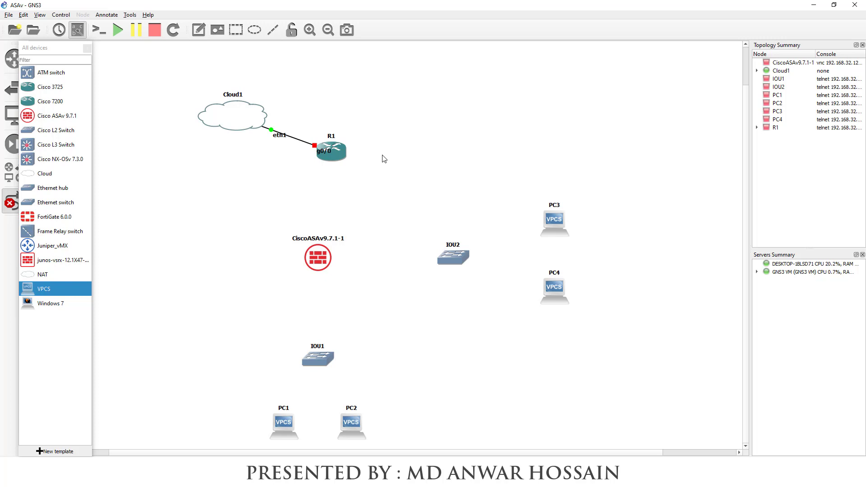
Link router R1's GigabitEthernet1/0 port to the ASAv firewall's Gi0/0 port.
{"action": "mouse_move", "coordinate": [327, 156]}
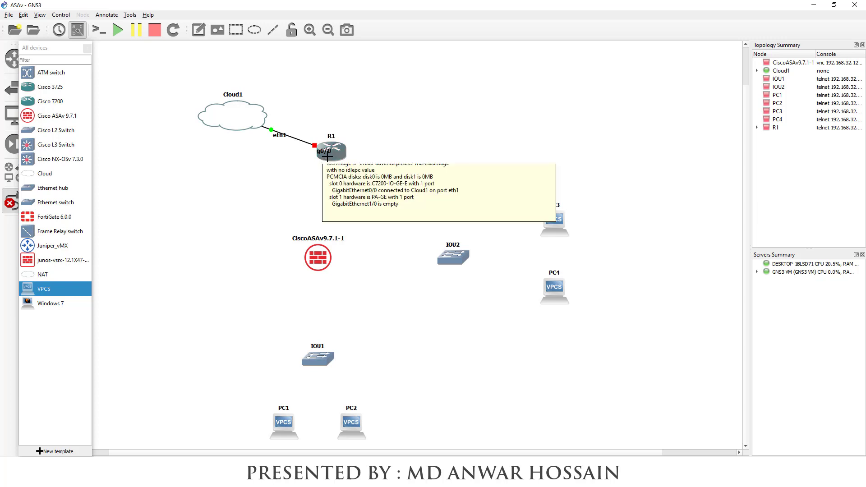
{"action": "mouse_move", "coordinate": [315, 252]}
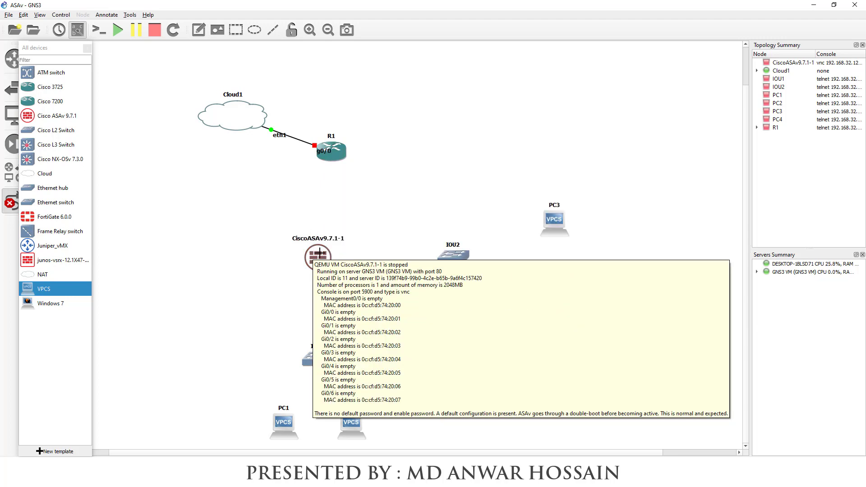
{"action": "left_click", "coordinate": [332, 157]}
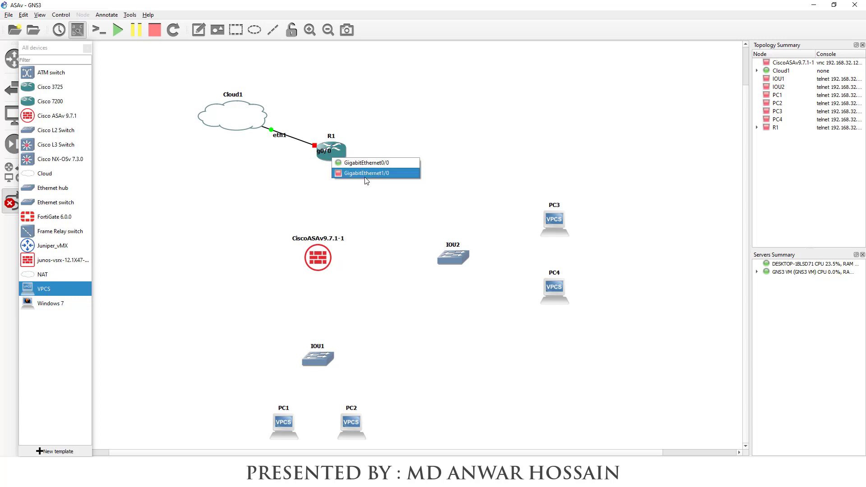
{"action": "left_click", "coordinate": [388, 177]}
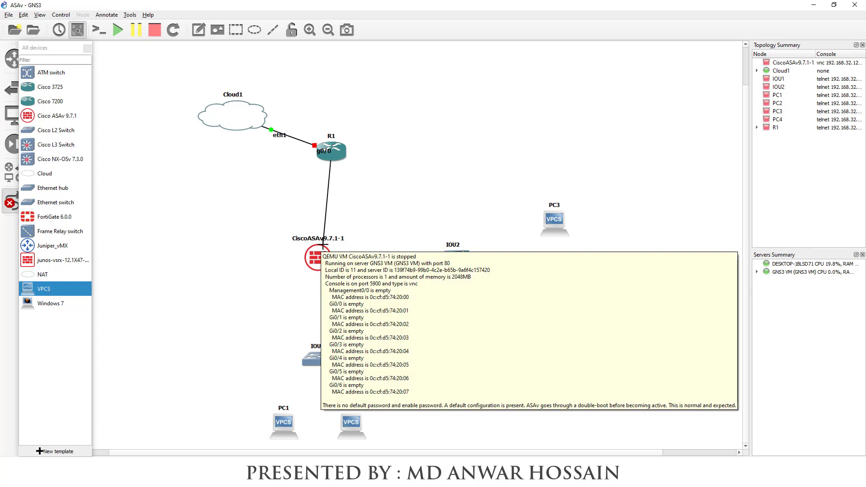
{"action": "left_click", "coordinate": [323, 246]}
{"action": "left_click", "coordinate": [341, 262]}
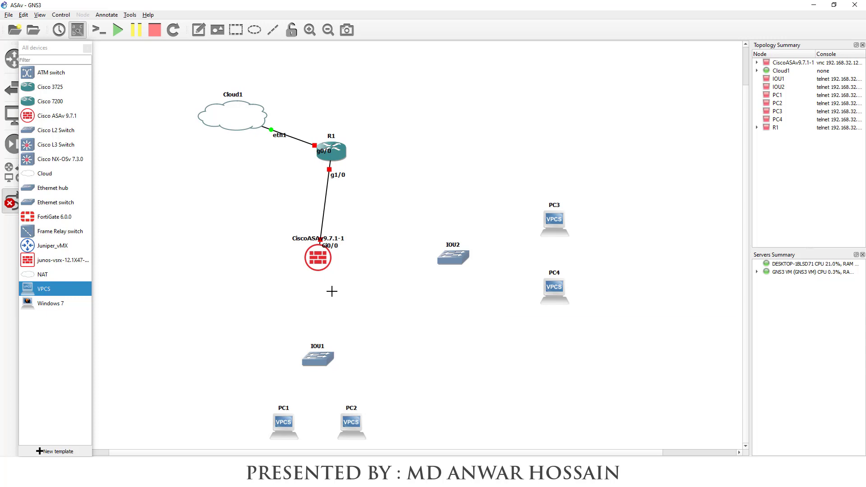
Link the ASAv firewall's Gi0/1 port to switch IOU1's Ethernet0/0 port.
{"action": "left_click", "coordinate": [324, 259]}
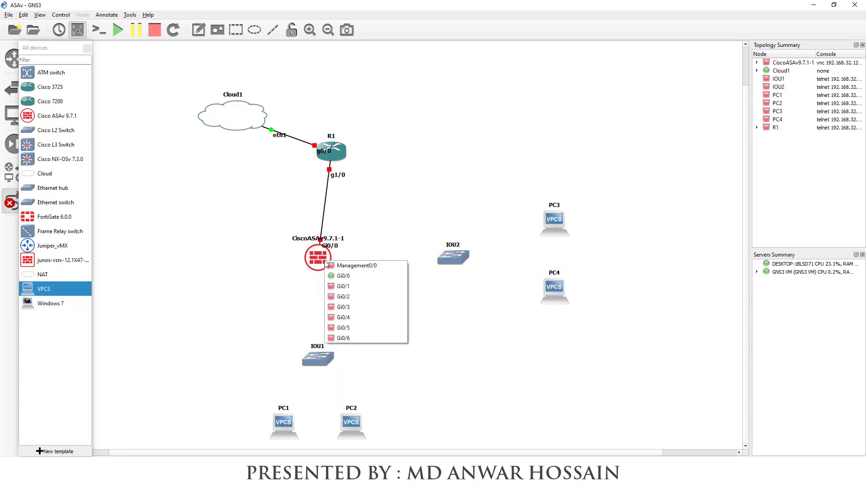
{"action": "left_click", "coordinate": [354, 297]}
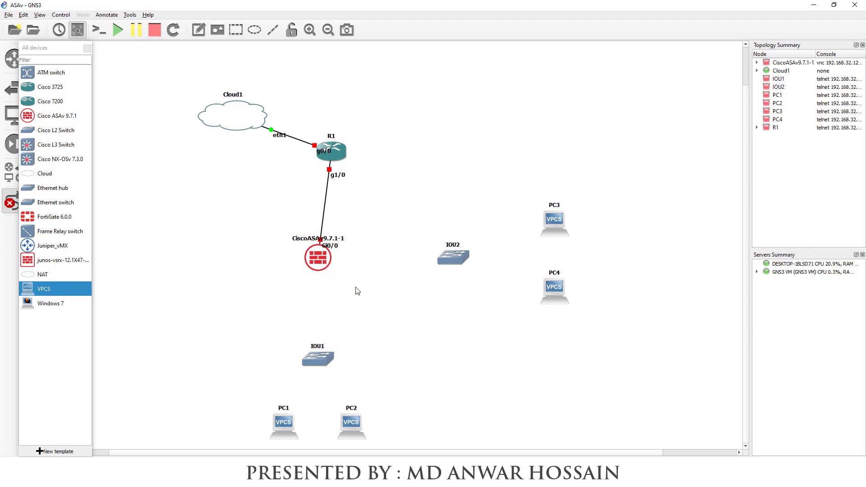
{"action": "left_click", "coordinate": [317, 358]}
{"action": "left_click", "coordinate": [341, 201]}
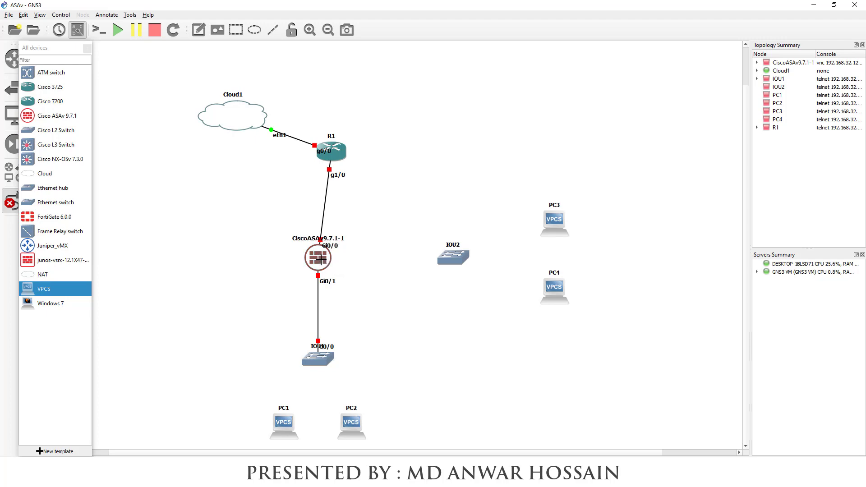
Link the ASAv firewall's Gi0/2 port to switch IOU2's Ethernet0/0 port.
{"action": "mouse_move", "coordinate": [319, 259]}
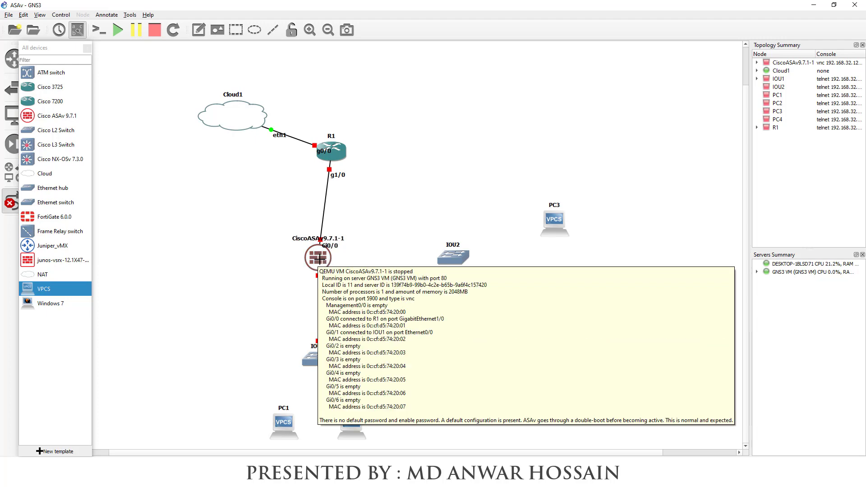
{"action": "left_click", "coordinate": [319, 259]}
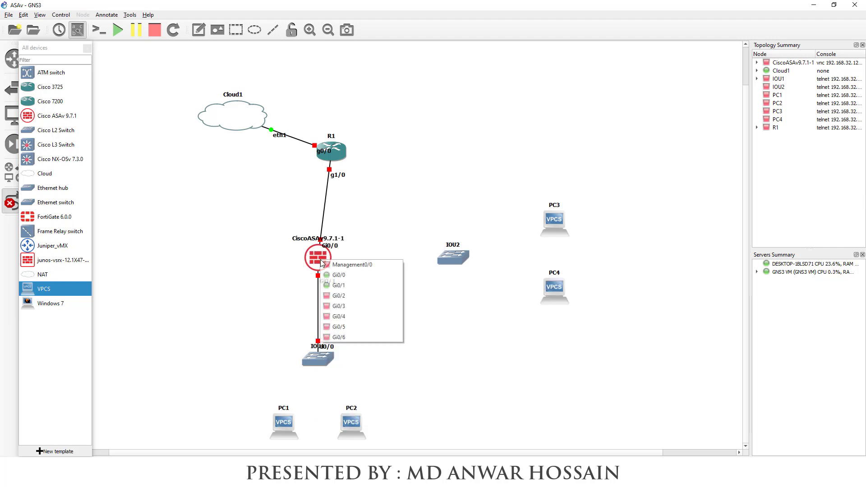
{"action": "left_click", "coordinate": [346, 296]}
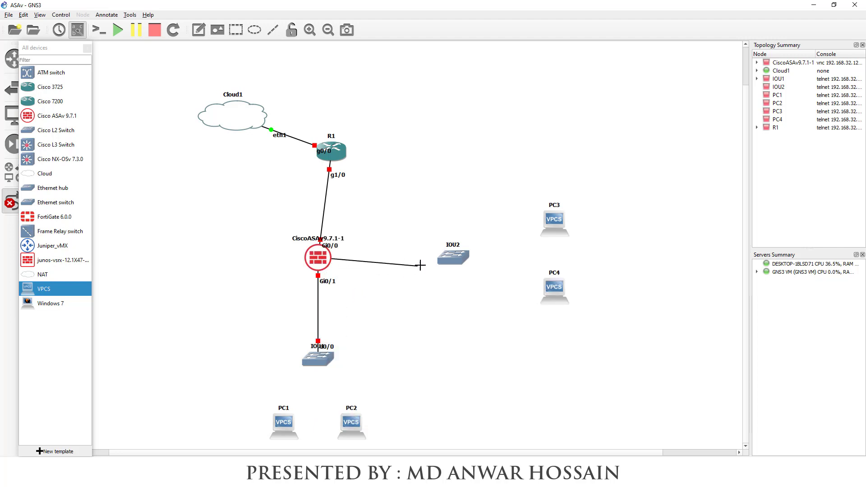
{"action": "left_click", "coordinate": [458, 257]}
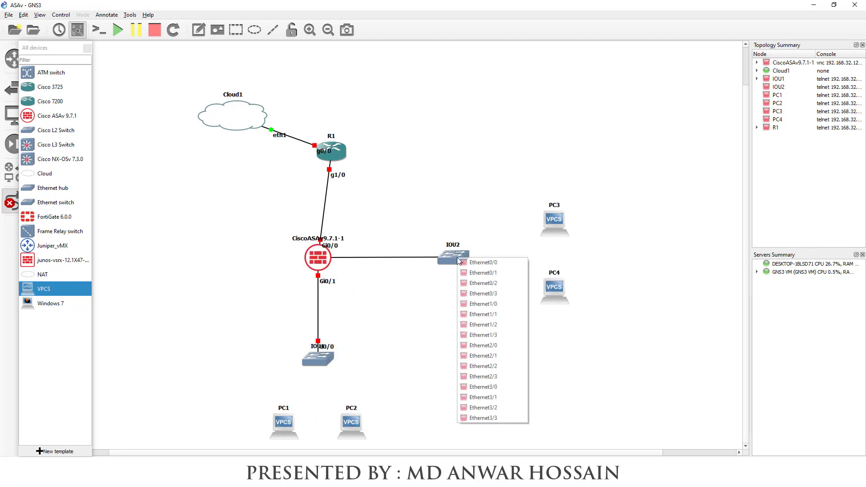
{"action": "left_click", "coordinate": [482, 262]}
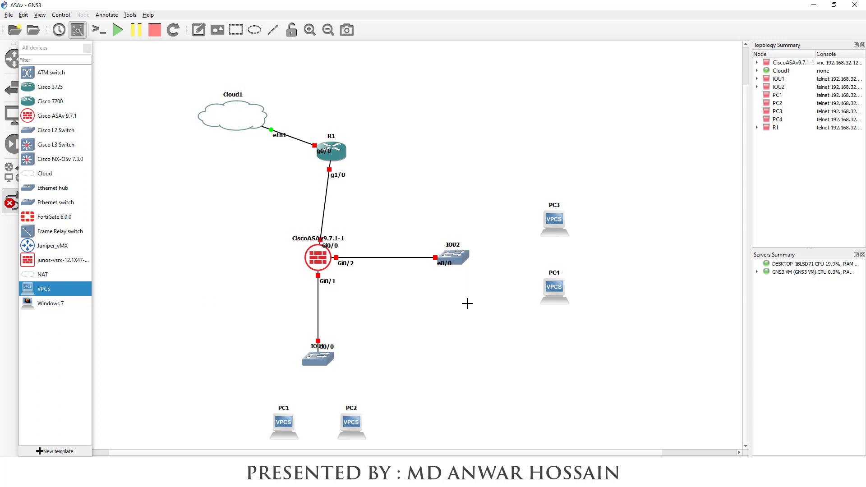
Link PC1's Ethernet0 port to switch IOU1's Ethernet0/1 port.
{"action": "left_click", "coordinate": [283, 422]}
{"action": "left_click", "coordinate": [296, 429]}
{"action": "left_click", "coordinate": [317, 359]}
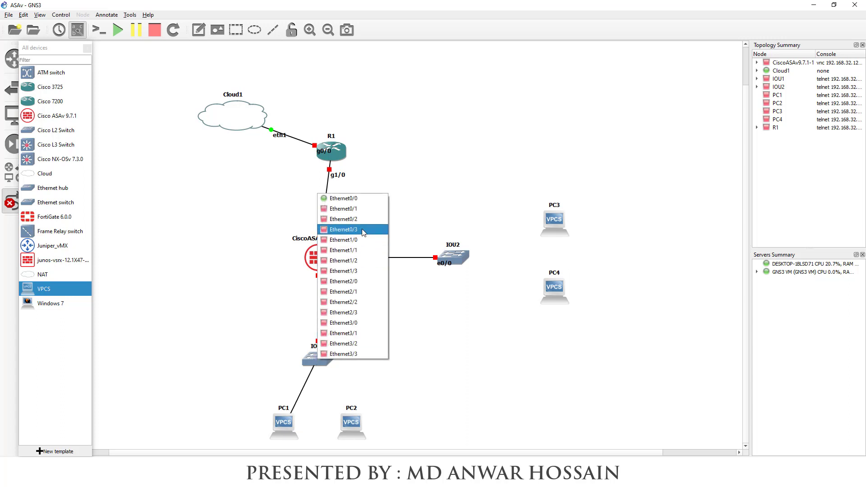
{"action": "left_click", "coordinate": [364, 209]}
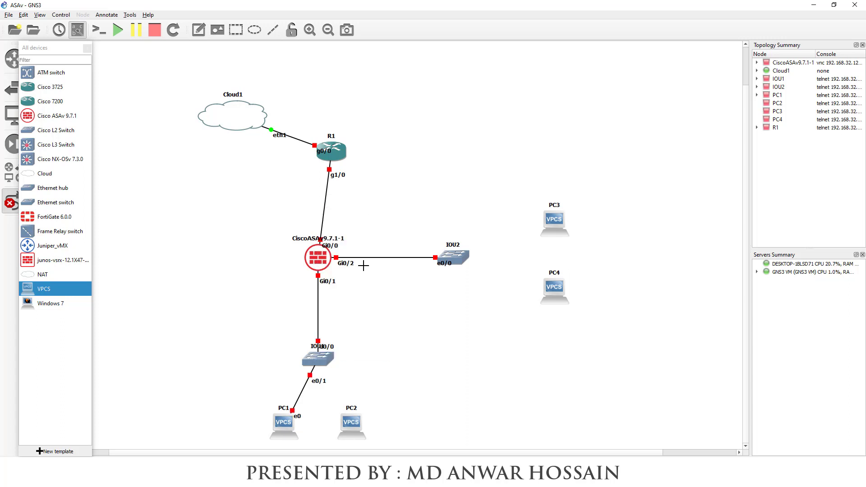
Link PC2's Ethernet0 port to switch IOU1's Ethernet0/2 port.
{"action": "left_click", "coordinate": [351, 426]}
{"action": "left_click", "coordinate": [364, 432]}
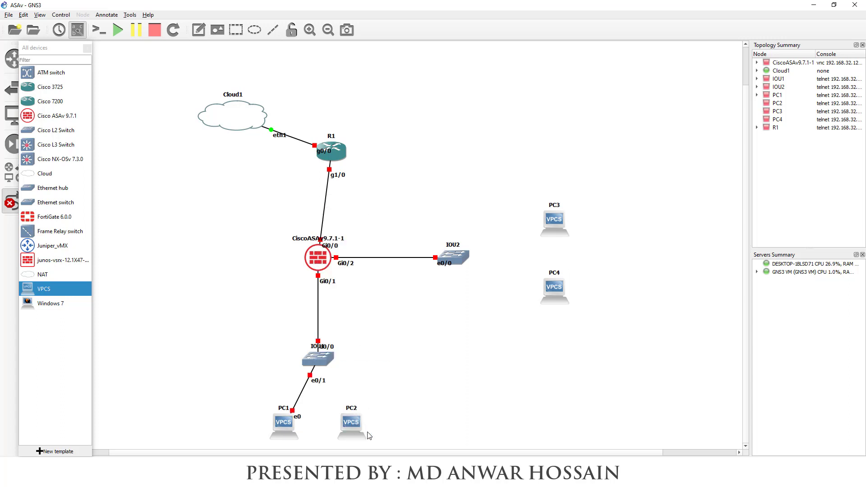
{"action": "left_click", "coordinate": [326, 358]}
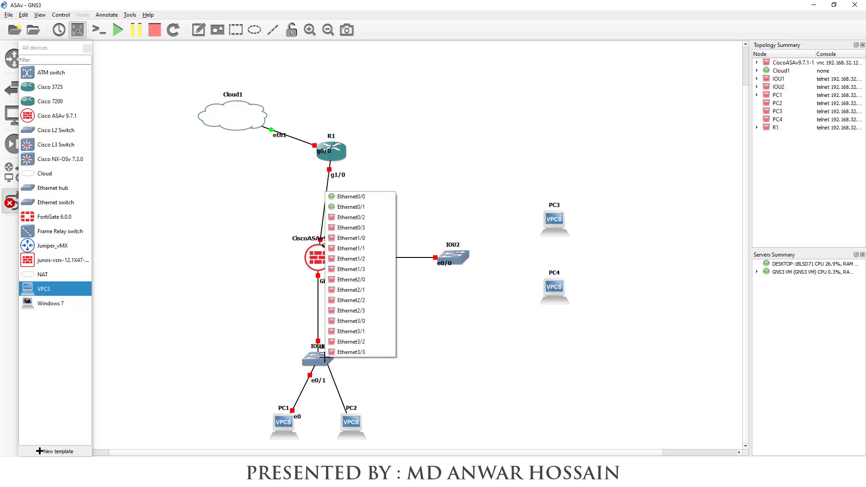
{"action": "left_click", "coordinate": [371, 222]}
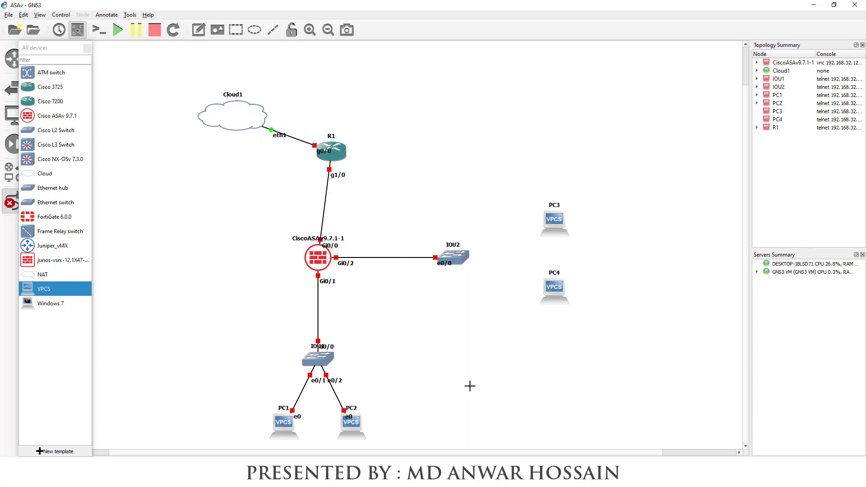
Link PC3's Ethernet0 port to switch IOU2's Ethernet0/1 port.
{"action": "left_click", "coordinate": [556, 220]}
{"action": "left_click", "coordinate": [554, 221]}
{"action": "left_click", "coordinate": [460, 255]}
{"action": "left_click", "coordinate": [487, 272]}
Link PC4's Ethernet0 port to switch IOU2's Ethernet0/2 port and leave link mode.
{"action": "left_click", "coordinate": [560, 289]}
{"action": "left_click", "coordinate": [582, 295]}
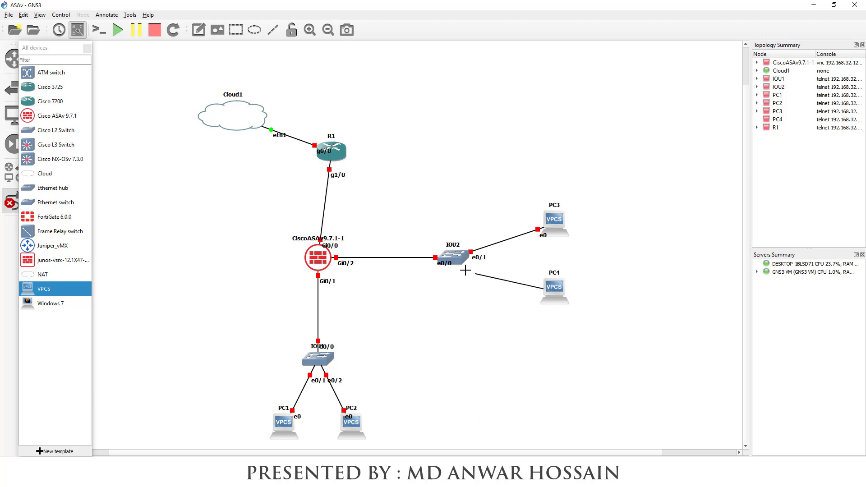
{"action": "left_click", "coordinate": [458, 259]}
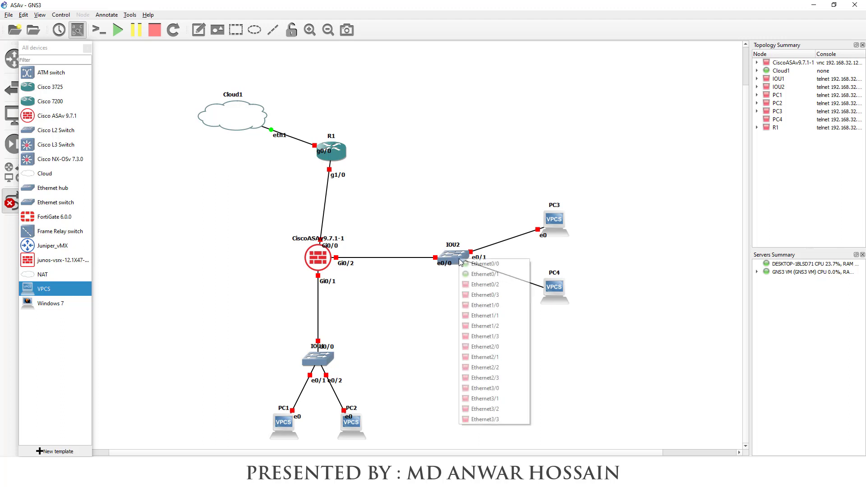
{"action": "left_click", "coordinate": [488, 284]}
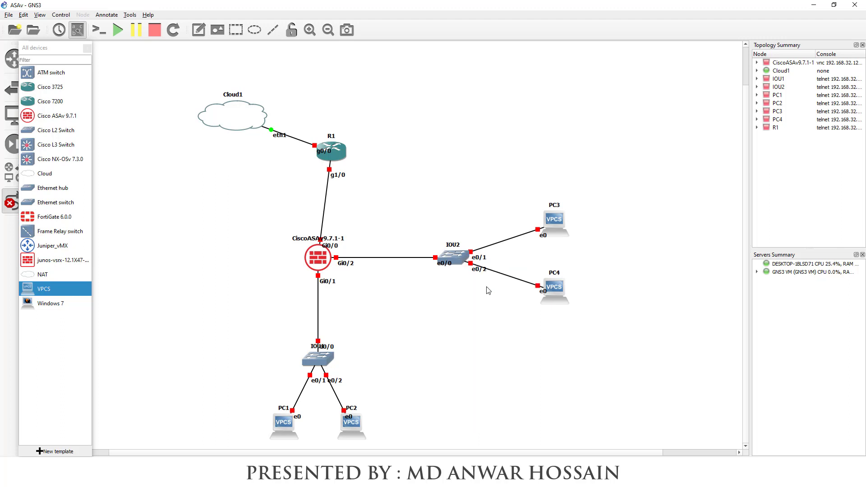
{"action": "left_click", "coordinate": [9, 204]}
{"action": "left_click", "coordinate": [9, 204]}
{"action": "left_click", "coordinate": [9, 204]}
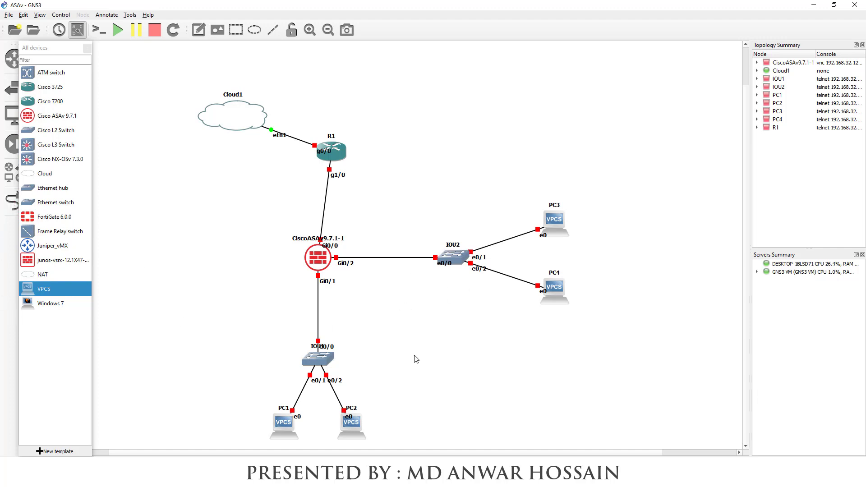
Rename switch IOU2 as DMZ.
{"action": "double_click", "coordinate": [457, 249]}
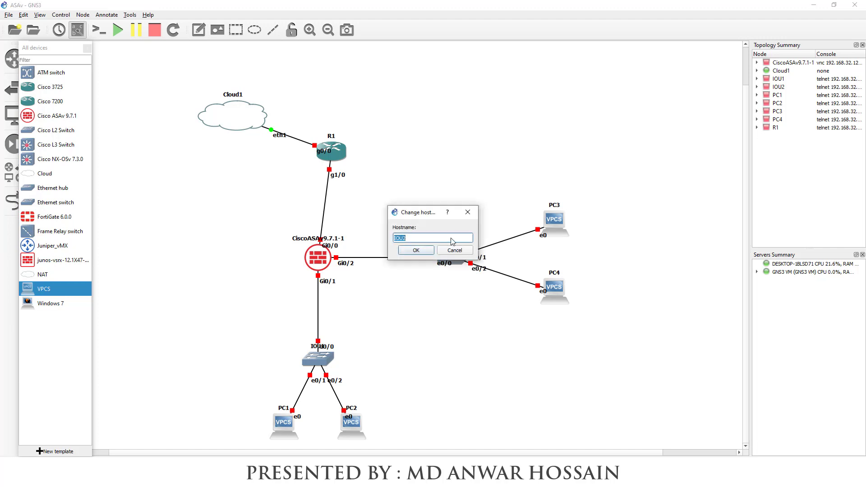
{"action": "type", "text": "DMZ"}
{"action": "left_click", "coordinate": [416, 250]}
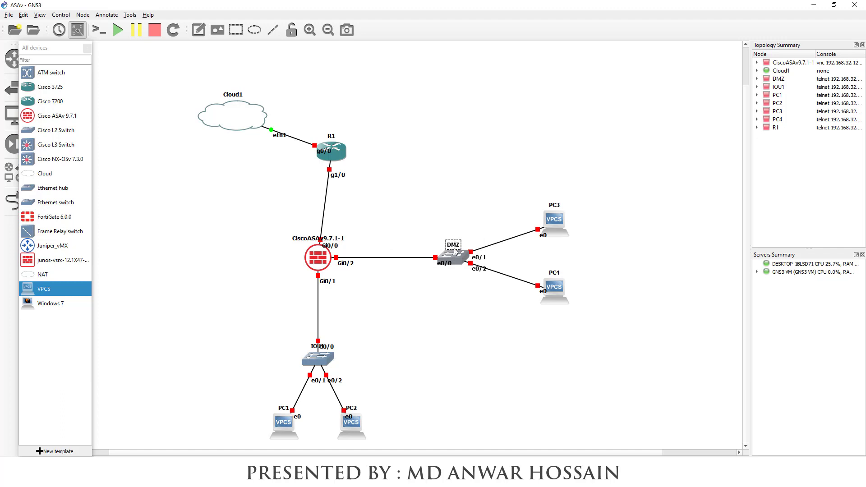
Rename switch IOU1 as Inside and move its name label clear of the e0/0 port label.
{"action": "left_click", "coordinate": [321, 347]}
{"action": "double_click", "coordinate": [305, 346]}
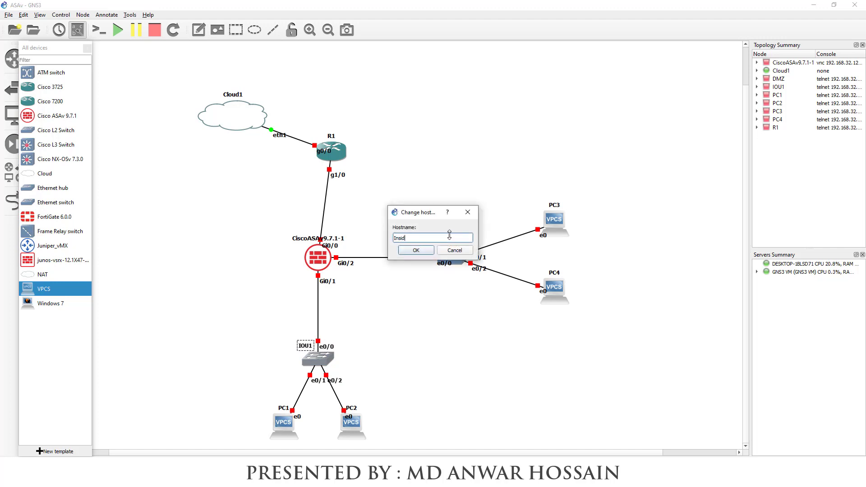
{"action": "left_click", "coordinate": [416, 250]}
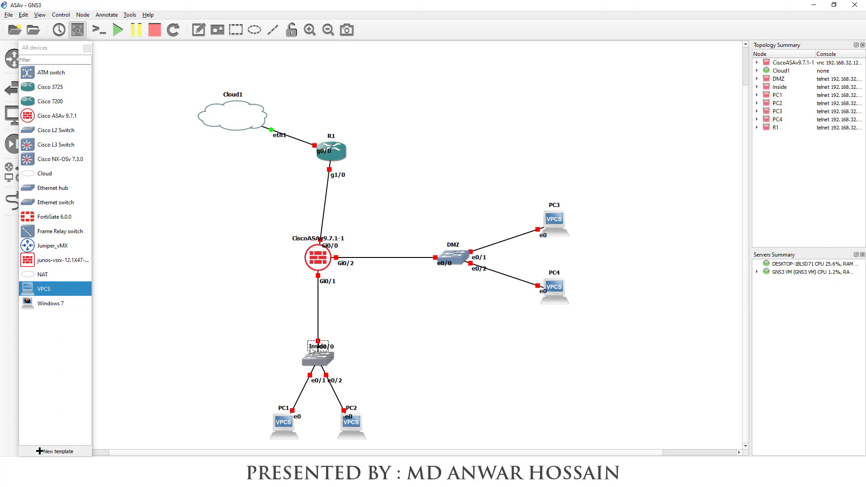
{"action": "left_click", "coordinate": [380, 370]}
{"action": "left_click_drag", "start_coordinate": [313, 349], "coordinate": [297, 348]}
{"action": "left_click", "coordinate": [410, 345]}
Select the whole topology and move it slightly upward on the canvas.
{"action": "left_click_drag", "start_coordinate": [172, 90], "coordinate": [644, 450]}
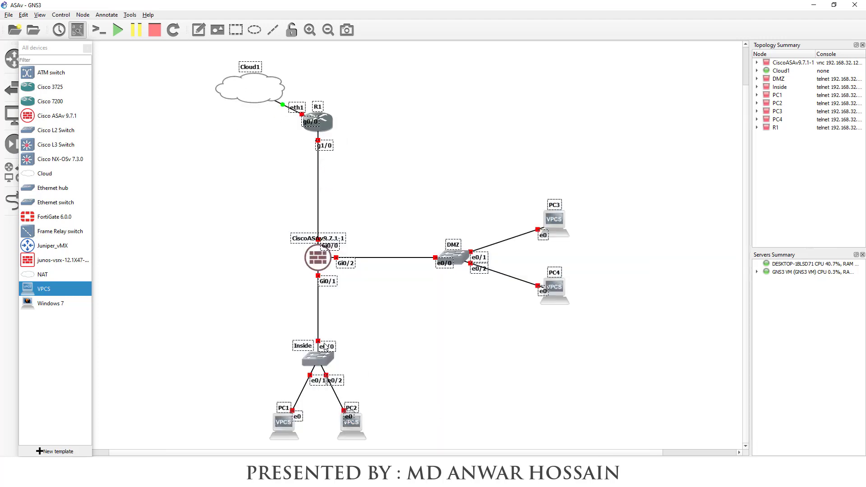
{"action": "left_click_drag", "start_coordinate": [325, 346], "coordinate": [326, 312]}
{"action": "left_click", "coordinate": [412, 305]}
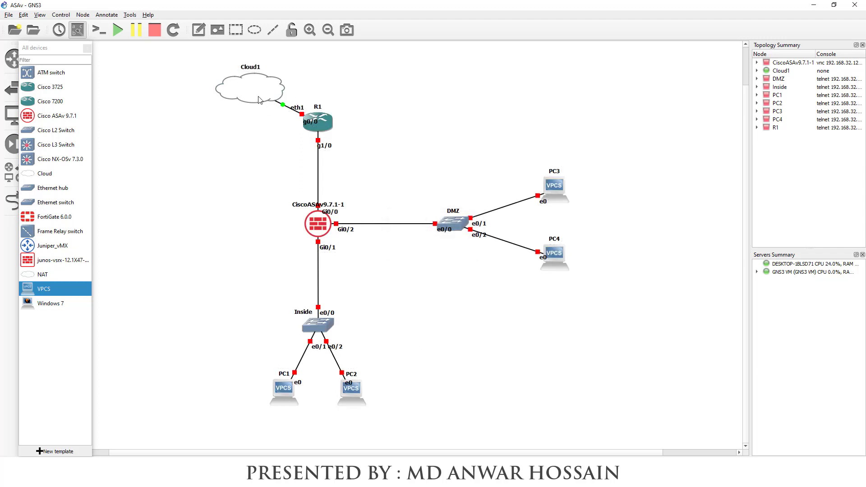
Move Cloud1 farther away from router R1 and shift the g0/0, g1/0 and Gi0/0 port labels clear of the icons and links.
{"action": "left_click_drag", "start_coordinate": [258, 96], "coordinate": [234, 94]}
{"action": "left_click_drag", "start_coordinate": [311, 120], "coordinate": [209, 90]}
{"action": "left_click", "coordinate": [416, 123]}
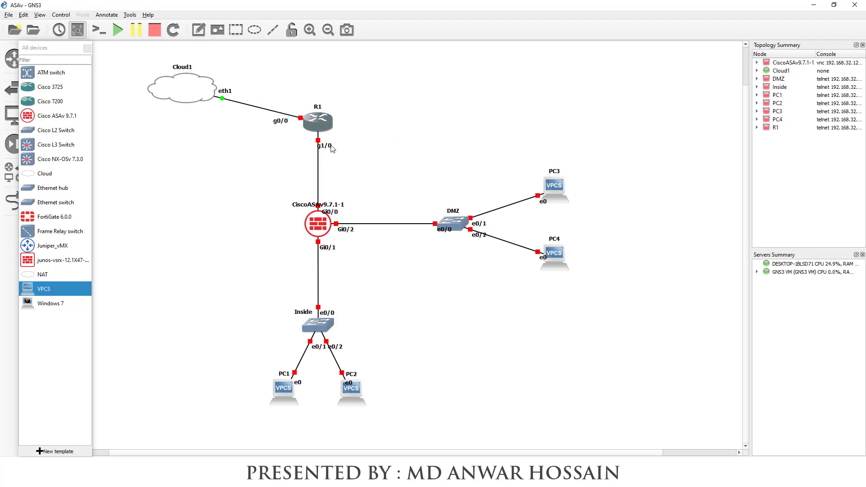
{"action": "left_click_drag", "start_coordinate": [331, 148], "coordinate": [339, 143]}
{"action": "mouse_move", "coordinate": [337, 209]}
{"action": "left_mouse_down"}
{"action": "mouse_move", "coordinate": [298, 198]}
{"action": "mouse_move", "coordinate": [283, 227]}
{"action": "mouse_move", "coordinate": [332, 208]}
{"action": "left_mouse_up"}
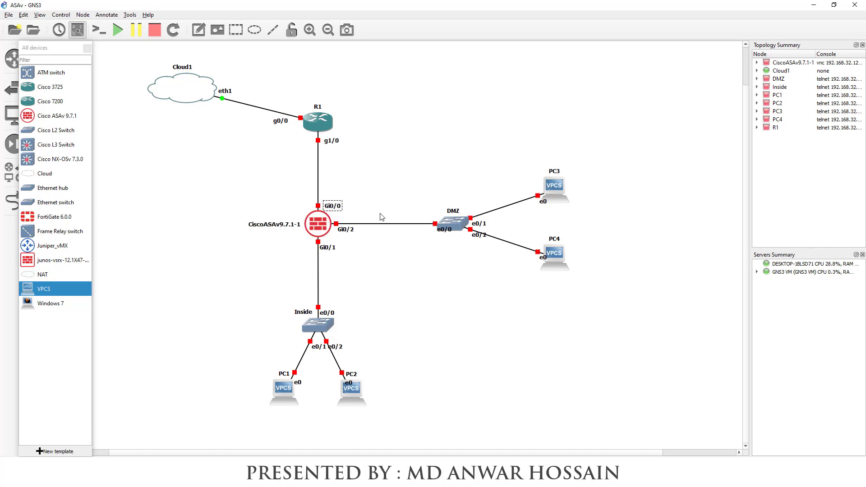
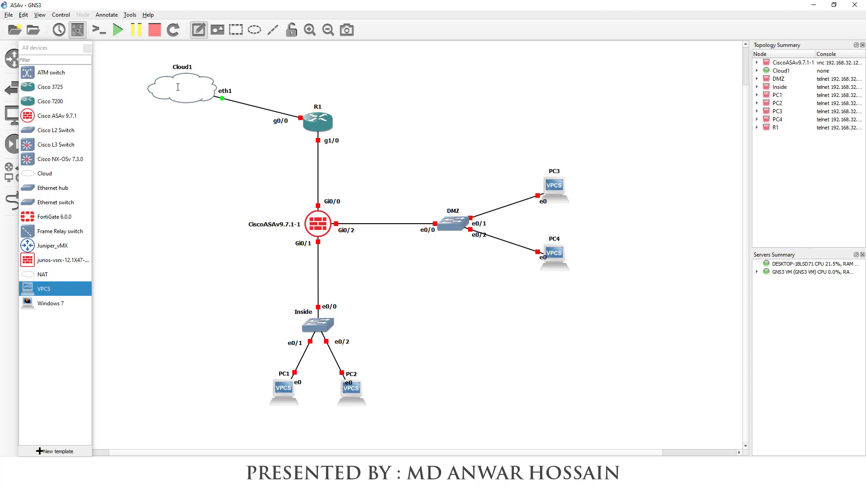
Add the text note ISP inside the Cloud1 symbol.
{"action": "left_click", "coordinate": [182, 88]}
{"action": "type", "text": "ISP"}
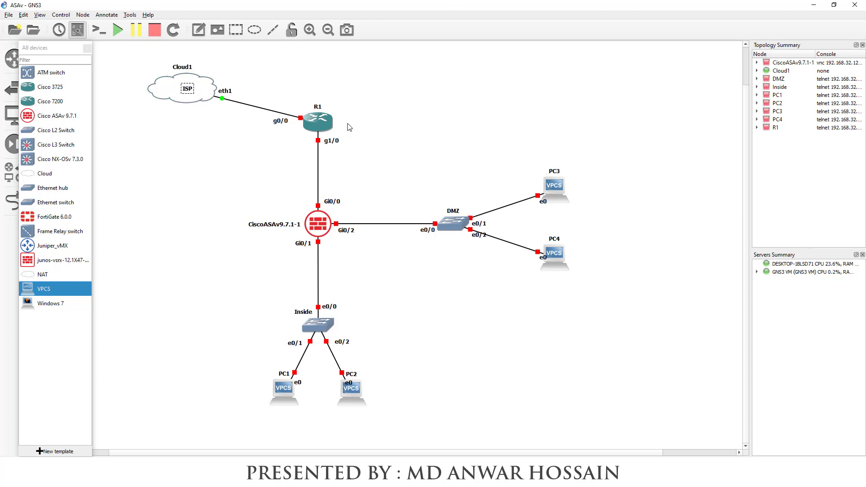
{"action": "left_click", "coordinate": [464, 183]}
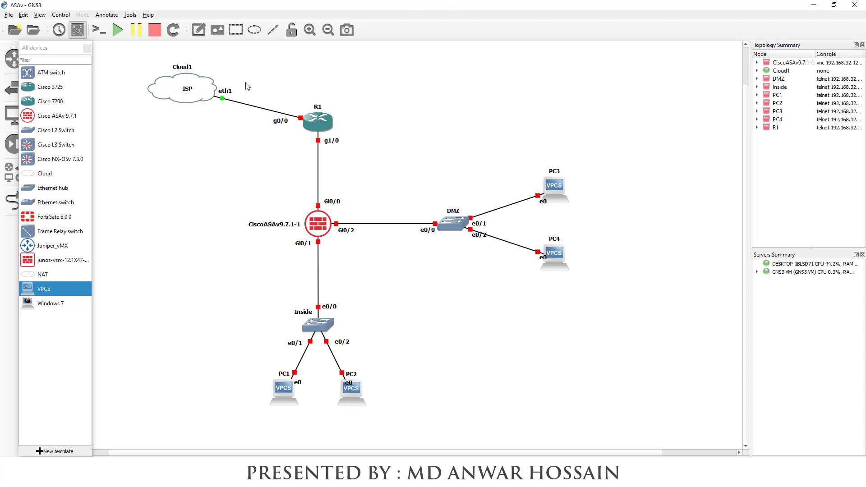
Add the text note Outside beside the link between router R1 and the ASAv firewall.
{"action": "left_click", "coordinate": [198, 30]}
{"action": "left_click", "coordinate": [319, 178]}
{"action": "type", "text": "Outside"}
{"action": "left_click_drag", "start_coordinate": [339, 181], "coordinate": [309, 181]}
Add the text note 192.168.66.3/24 and align it beside router R1's g0/0 port label.
{"action": "left_click", "coordinate": [199, 29]}
{"action": "left_click", "coordinate": [201, 33]}
{"action": "left_click", "coordinate": [201, 33]}
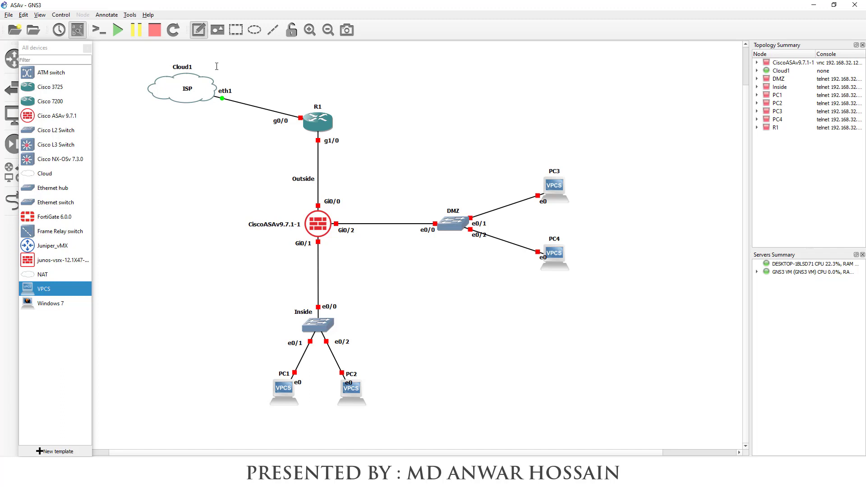
{"action": "left_click", "coordinate": [233, 124]}
{"action": "type", "text": "192"}
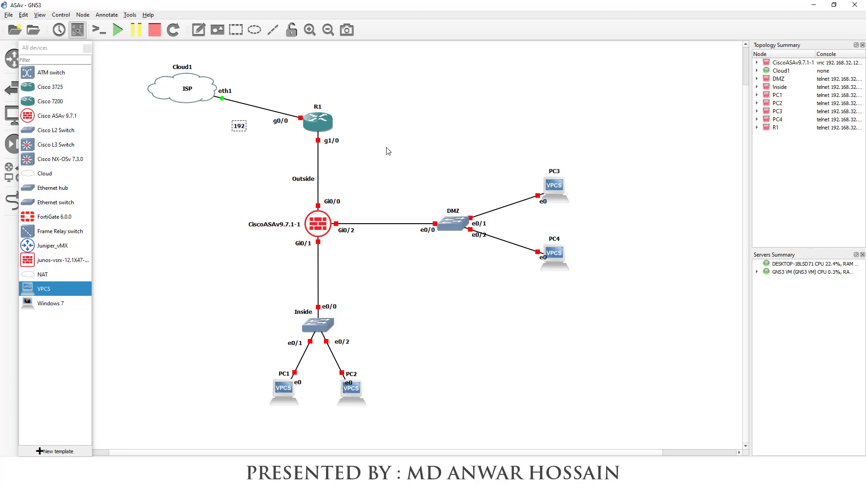
{"action": "type", "text": ".168.66.3/24"}
{"action": "left_click", "coordinate": [232, 174]}
{"action": "left_click_drag", "start_coordinate": [276, 132], "coordinate": [258, 127]}
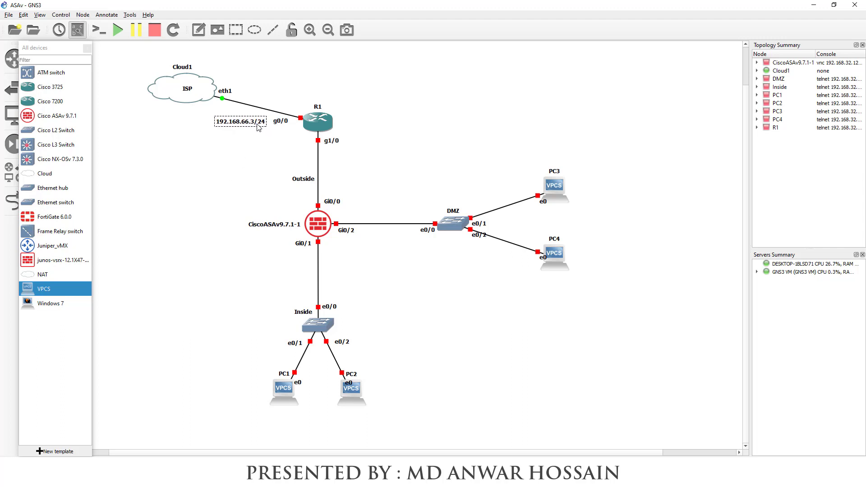
{"action": "left_click", "coordinate": [288, 149]}
Add the text note 192.168.2.1/24 and align it beside router R1's g1/0 port label.
{"action": "left_click", "coordinate": [199, 30]}
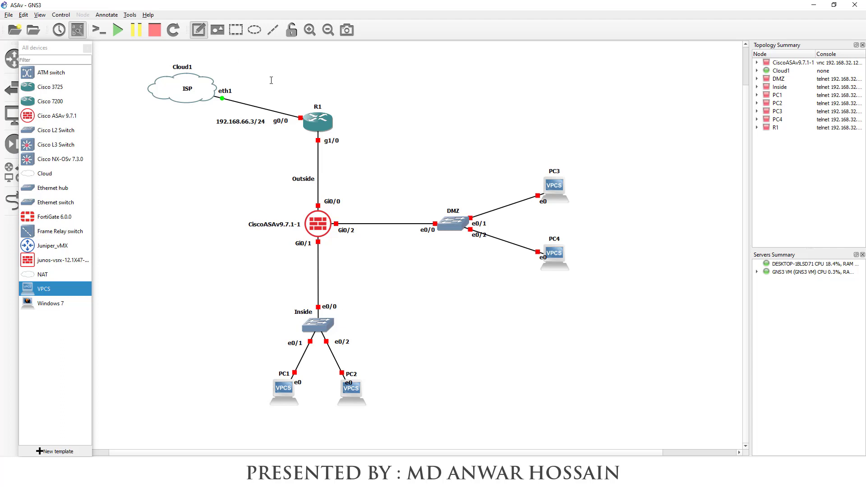
{"action": "left_click", "coordinate": [344, 143]}
{"action": "type", "text": "192.168"}
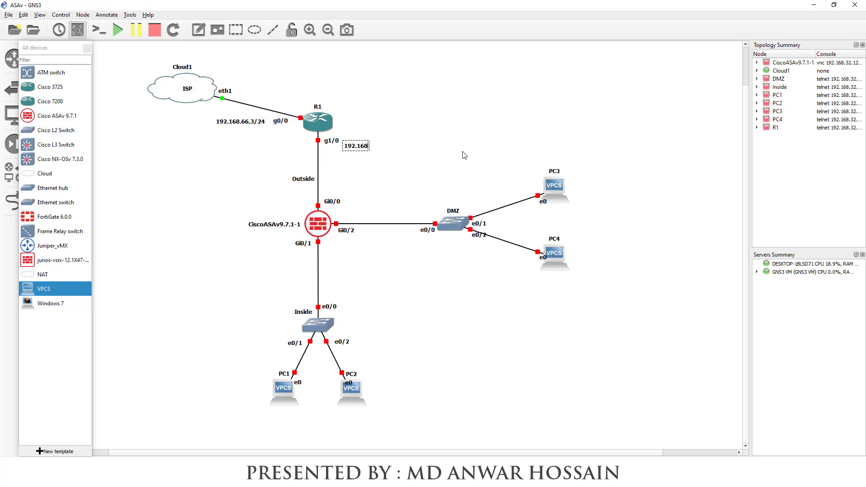
{"action": "type", "text": ".2.1/24"}
{"action": "left_click_drag", "start_coordinate": [359, 149], "coordinate": [359, 143]}
{"action": "left_click", "coordinate": [424, 154]}
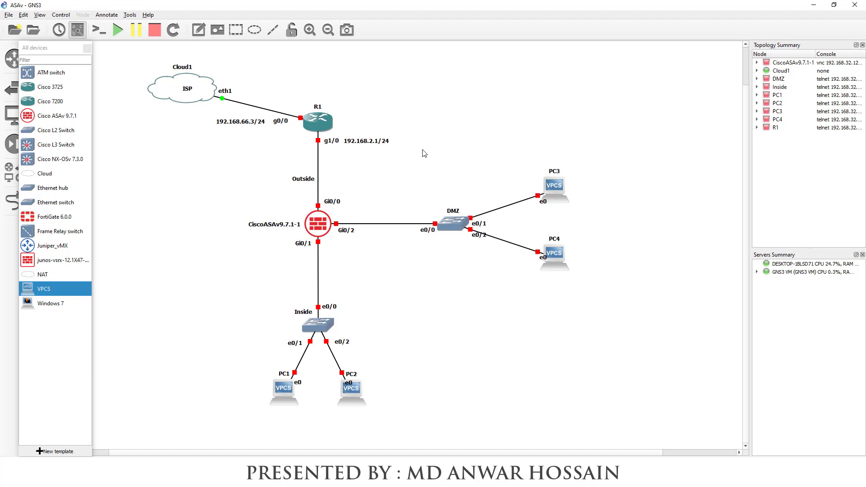
Duplicate the 192.168.2.1/24 note, place the copy beside the firewall's Gi0/0 label and change it to 192.168.2.2/24.
{"action": "right_click", "coordinate": [375, 144]}
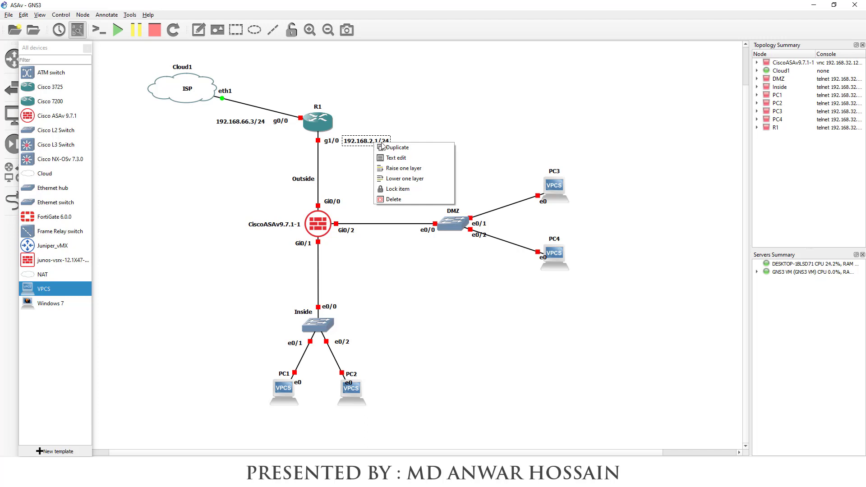
{"action": "left_click", "coordinate": [388, 147]}
{"action": "left_click_drag", "start_coordinate": [384, 154], "coordinate": [273, 208]}
{"action": "double_click", "coordinate": [273, 208]}
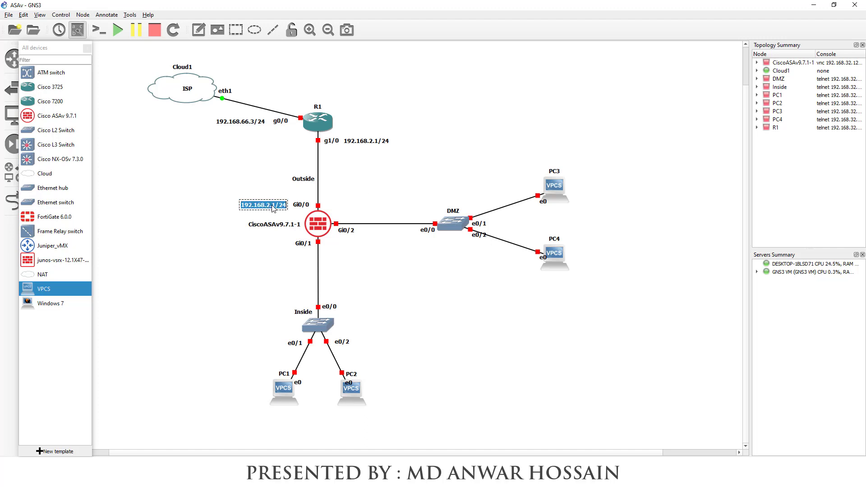
{"action": "left_click", "coordinate": [273, 208]}
{"action": "key", "text": "BackSpace"}
{"action": "type", "text": "2"}
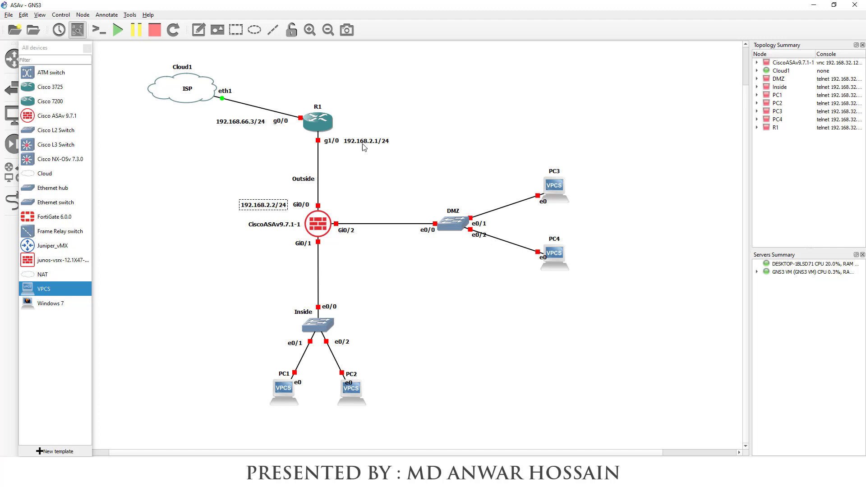
{"action": "left_click", "coordinate": [390, 192]}
Duplicate the 192.168.2.2/24 note and place the copy beside the firewall's Gi0/1 port label.
{"action": "right_click", "coordinate": [274, 207]}
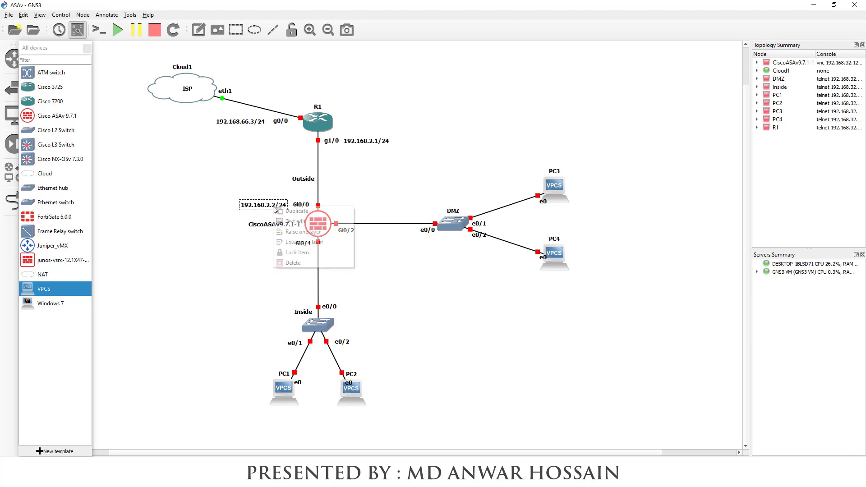
{"action": "left_click", "coordinate": [306, 215]}
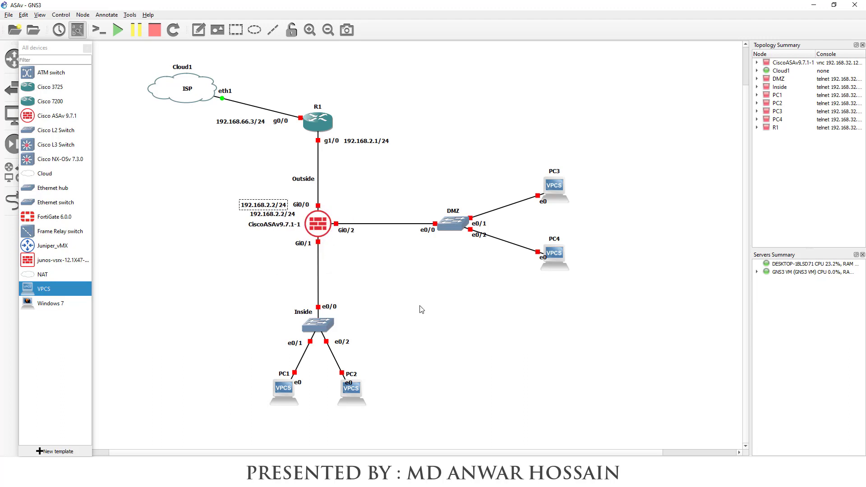
{"action": "left_click_drag", "start_coordinate": [291, 215], "coordinate": [287, 245]}
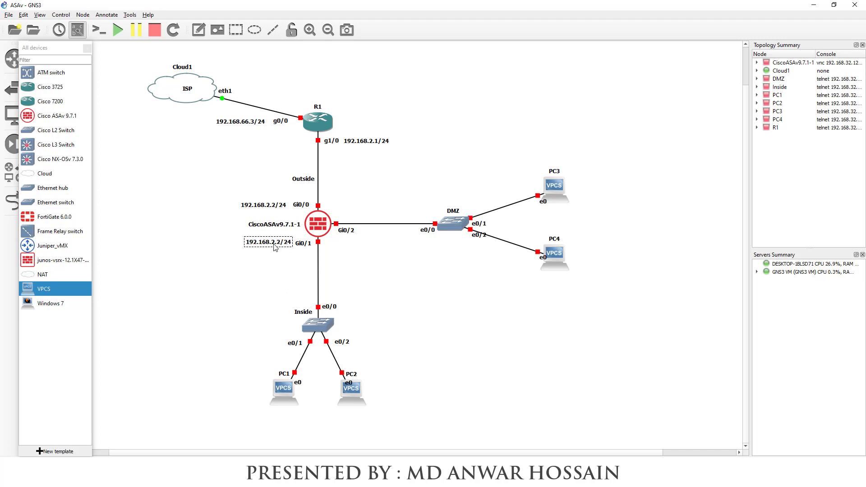
Replace the text of the note beside Gi0/1 with 192.168.11.1/24 and move the note clear of the port label.
{"action": "double_click", "coordinate": [273, 243]}
{"action": "key", "text": "BackSpace"}
{"action": "key", "text": "BackSpace"}
{"action": "key", "text": "BackSpace"}
{"action": "key", "text": "BackSpace"}
{"action": "key", "text": "BackSpace"}
{"action": "key", "text": "BackSpace"}
{"action": "key", "text": "BackSpace"}
{"action": "key", "text": "BackSpace"}
{"action": "key", "text": "BackSpace"}
{"action": "key", "text": "BackSpace"}
{"action": "key", "text": "Delete"}
{"action": "key", "text": "Delete"}
{"action": "key", "text": "Delete"}
{"action": "key", "text": "Delete"}
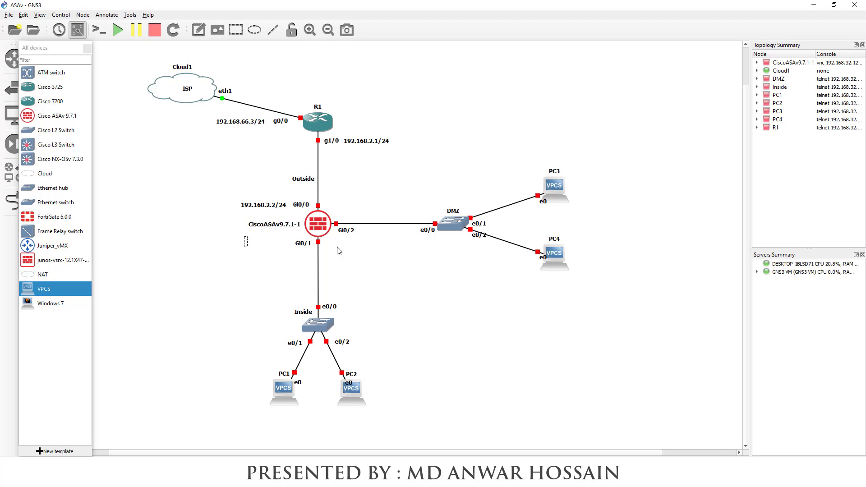
{"action": "key", "text": "Tab"}
{"action": "type", "text": "192.168.11.1/24"}
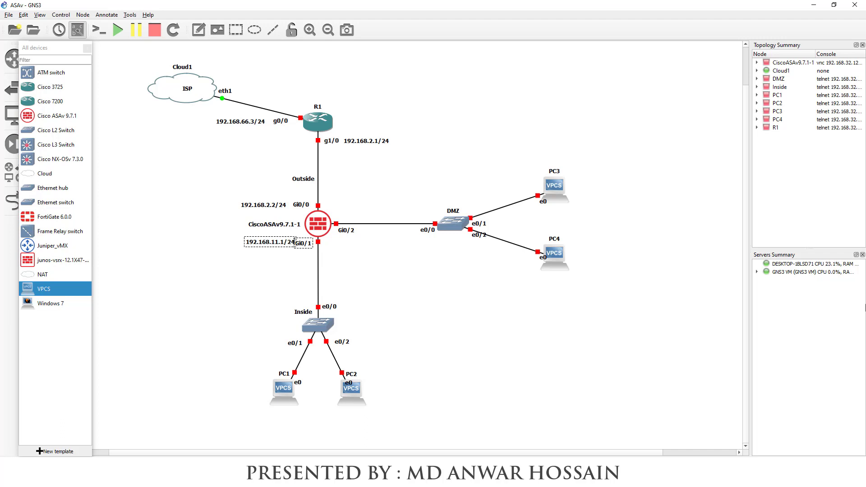
{"action": "left_click", "coordinate": [274, 266]}
{"action": "left_click_drag", "start_coordinate": [273, 246], "coordinate": [263, 247]}
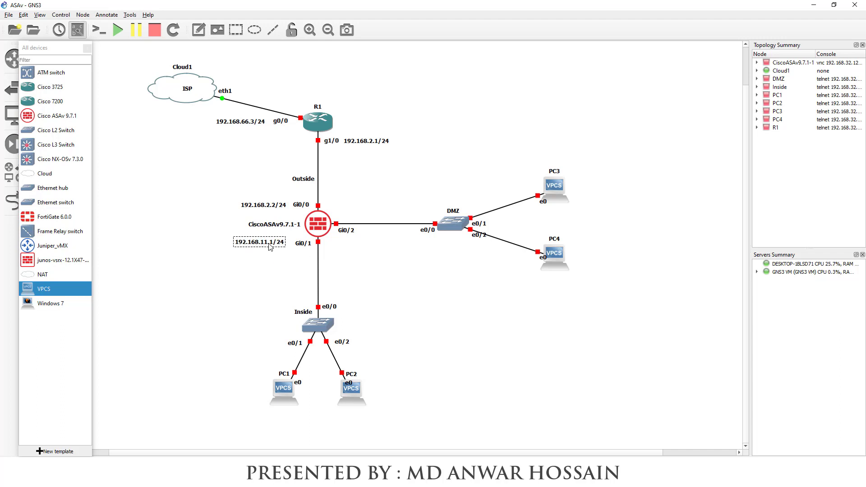
Duplicate the 192.168.11.1/24 note, place the copy beside the firewall's Gi0/2 port label and change it to 192.168.11.2/24.
{"action": "right_click", "coordinate": [269, 247]}
{"action": "left_click", "coordinate": [280, 249]}
{"action": "left_click_drag", "start_coordinate": [277, 256], "coordinate": [387, 235]}
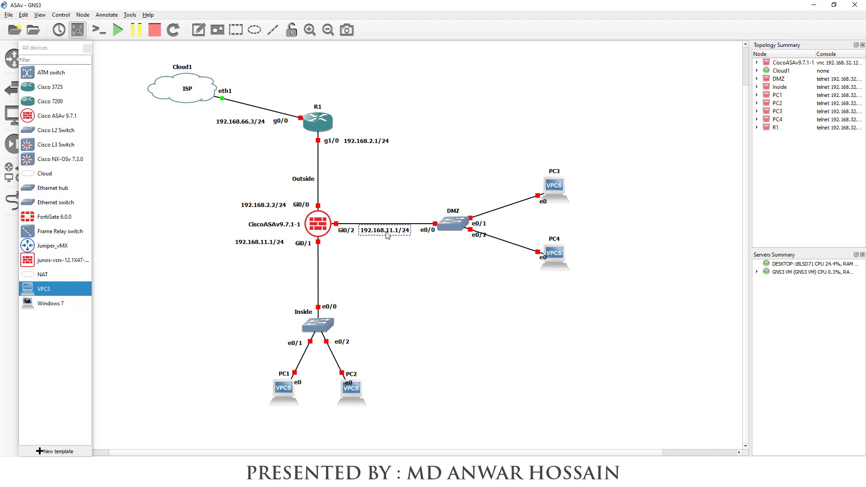
{"action": "double_click", "coordinate": [388, 235]}
{"action": "left_click", "coordinate": [399, 234]}
{"action": "key", "text": "BackSpace"}
{"action": "type", "text": "2"}
{"action": "left_click", "coordinate": [405, 255]}
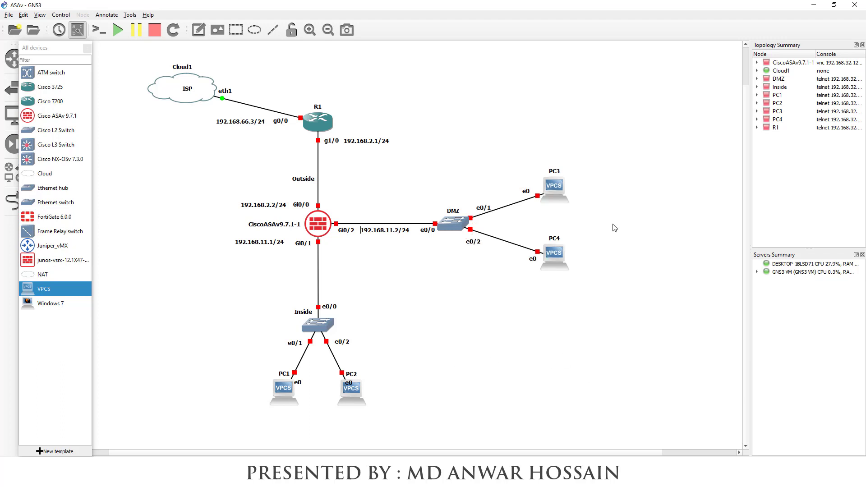
Start router R1 and the Cisco ASAv firewall individually.
{"action": "right_click", "coordinate": [314, 129]}
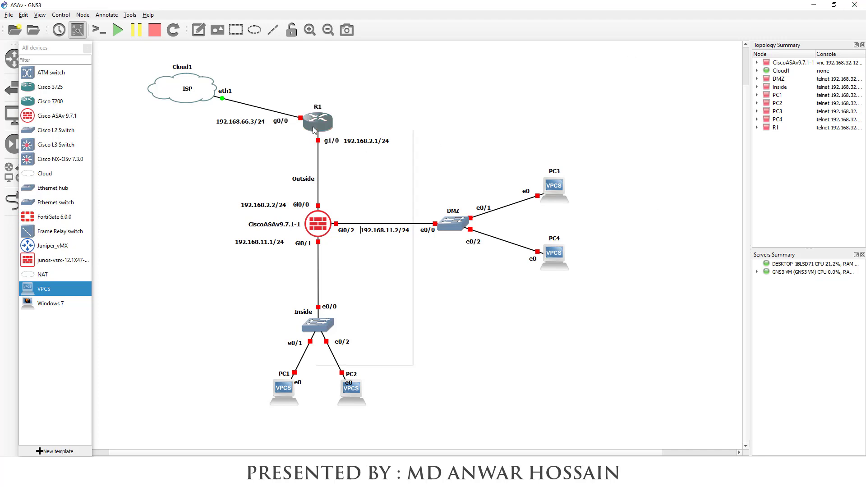
{"action": "left_click", "coordinate": [331, 163]}
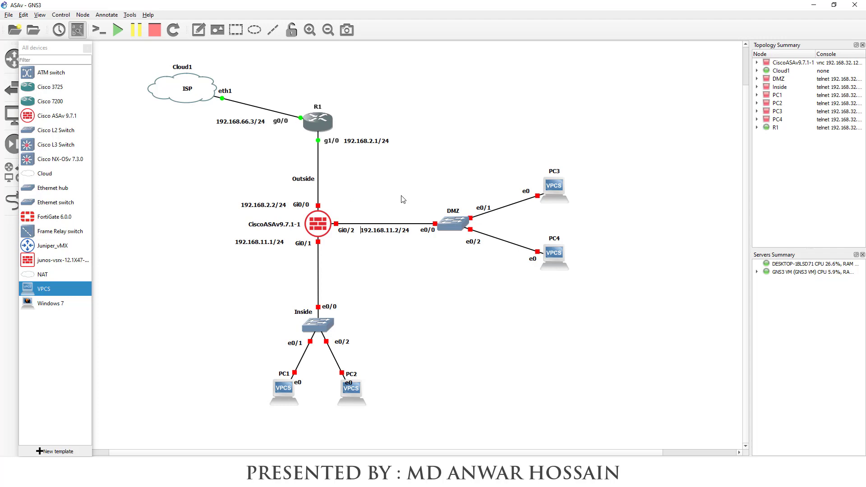
{"action": "right_click", "coordinate": [313, 225]}
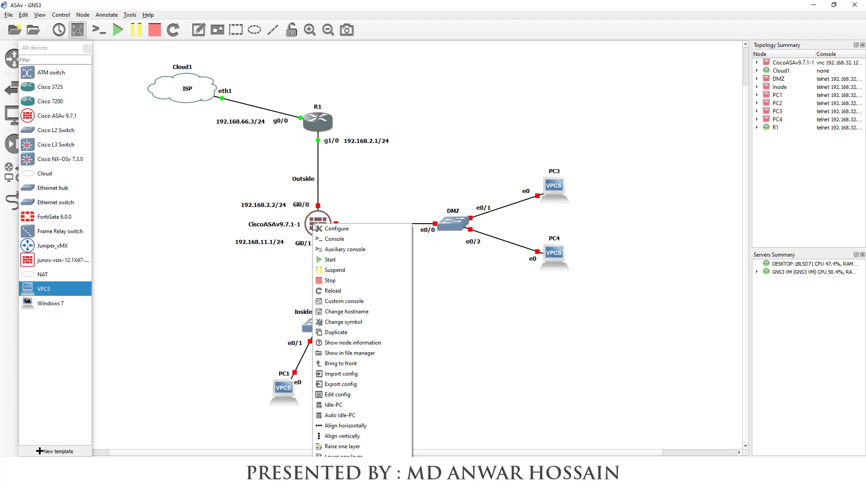
{"action": "left_click", "coordinate": [330, 260]}
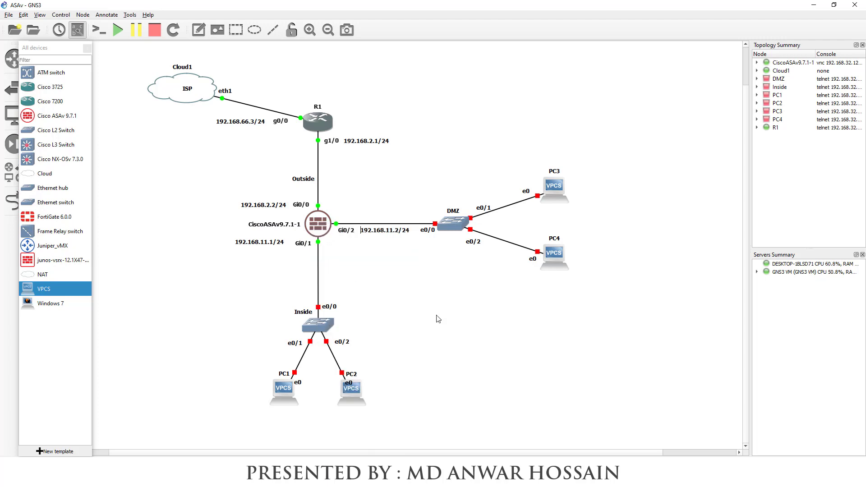
Start the DMZ switch and the Inside switch.
{"action": "right_click", "coordinate": [454, 224]}
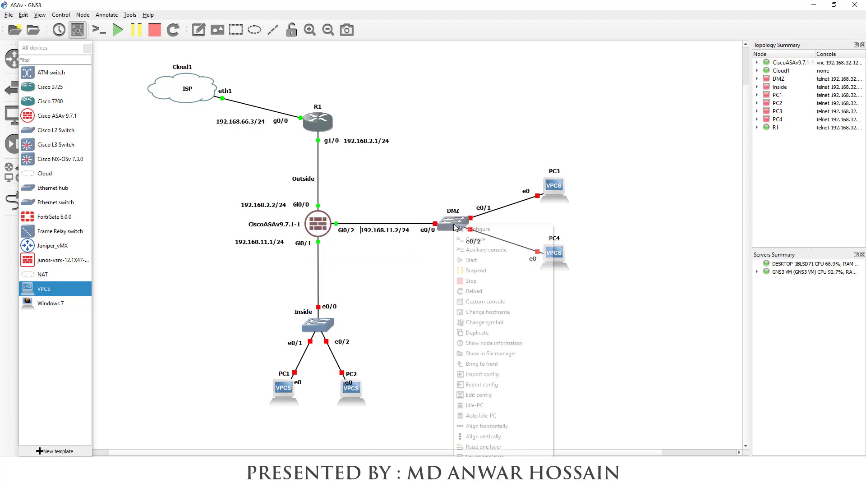
{"action": "left_click", "coordinate": [462, 261]}
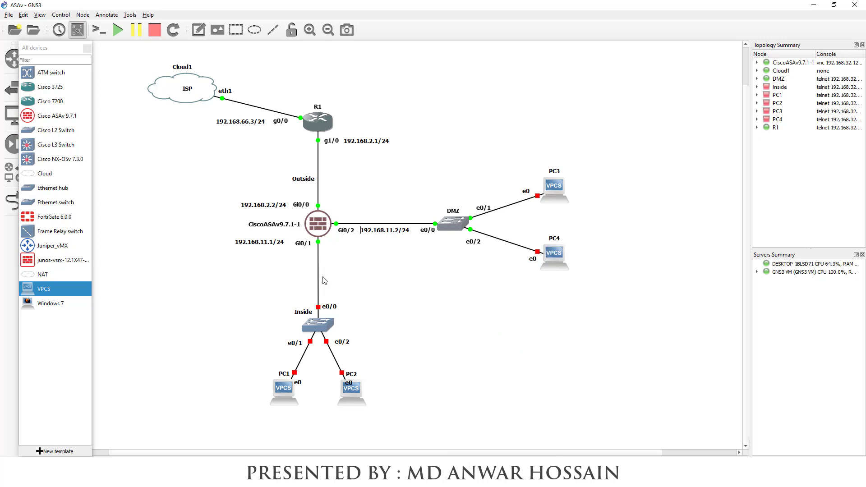
{"action": "right_click", "coordinate": [318, 326]}
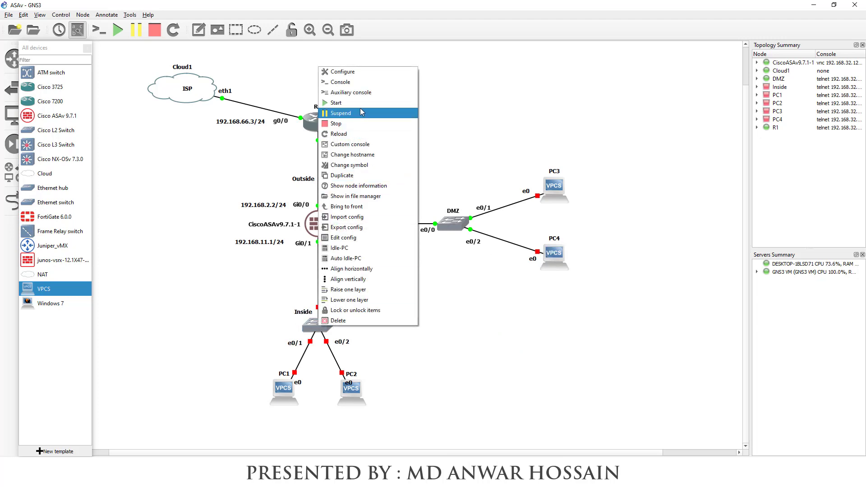
{"action": "left_click", "coordinate": [360, 106]}
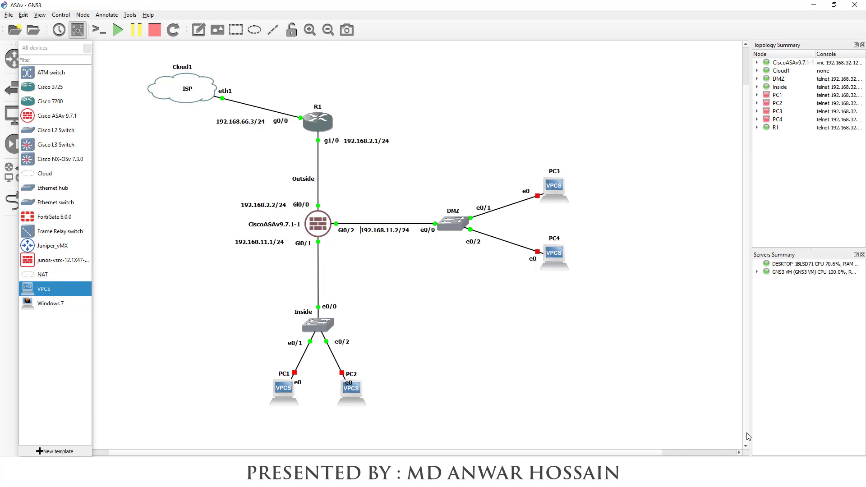
Start the four VPCS nodes PC1, PC2, PC3 and PC4 one by one, then clear the selection.
{"action": "right_click", "coordinate": [286, 391]}
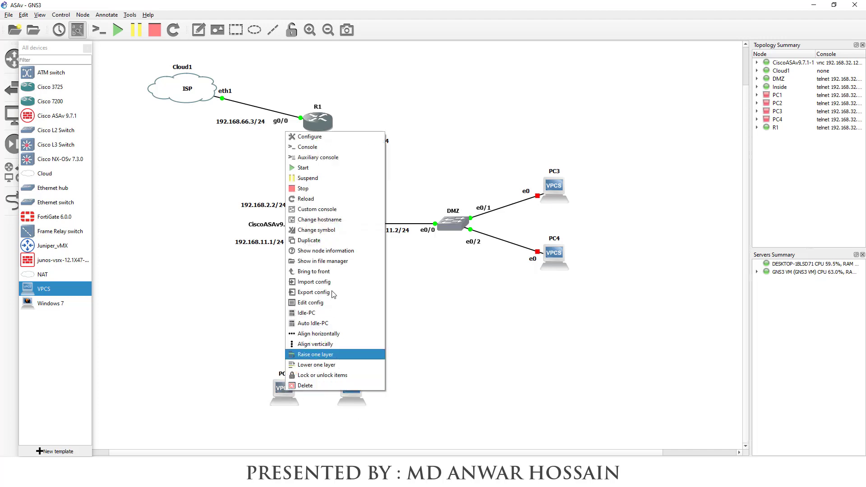
{"action": "left_click", "coordinate": [329, 171]}
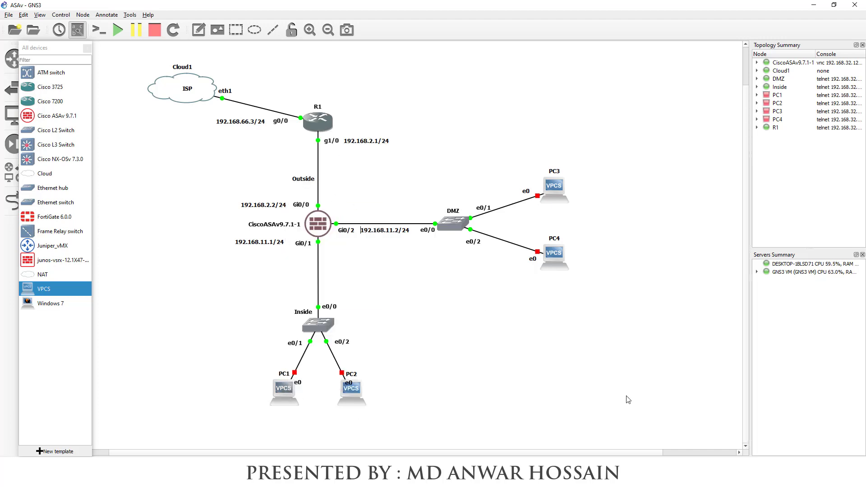
{"action": "right_click", "coordinate": [348, 394]}
{"action": "left_click", "coordinate": [413, 172]}
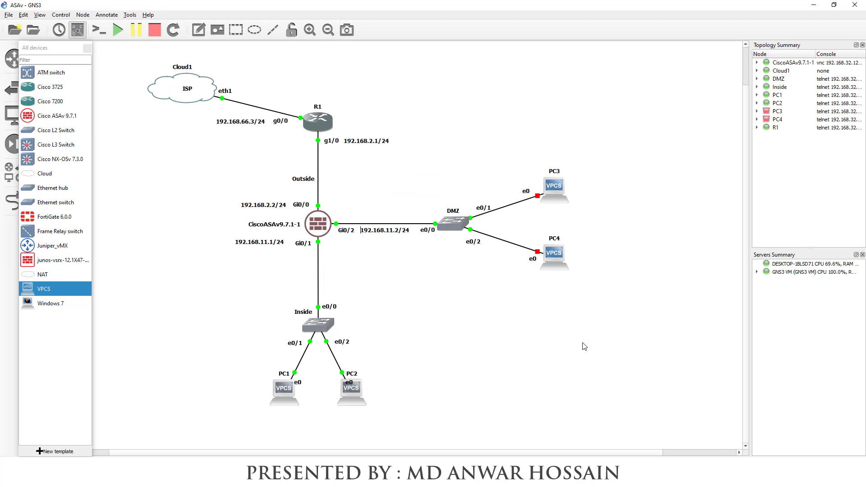
{"action": "right_click", "coordinate": [544, 183]}
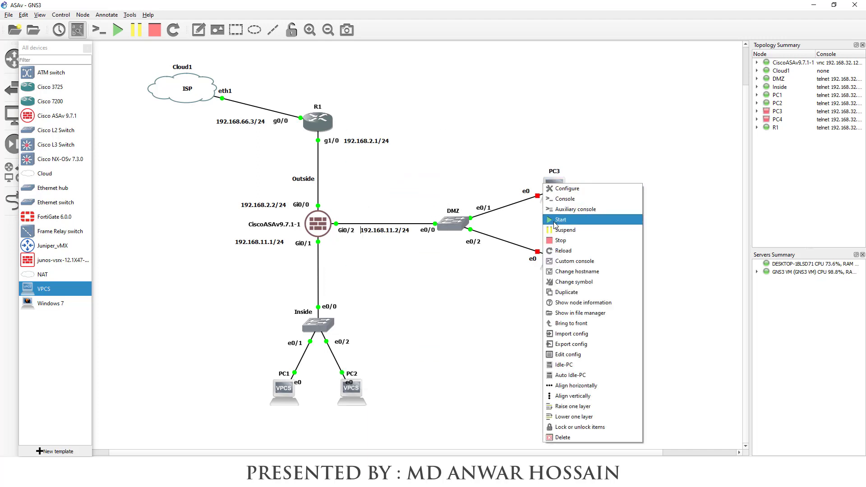
{"action": "left_click", "coordinate": [554, 221]}
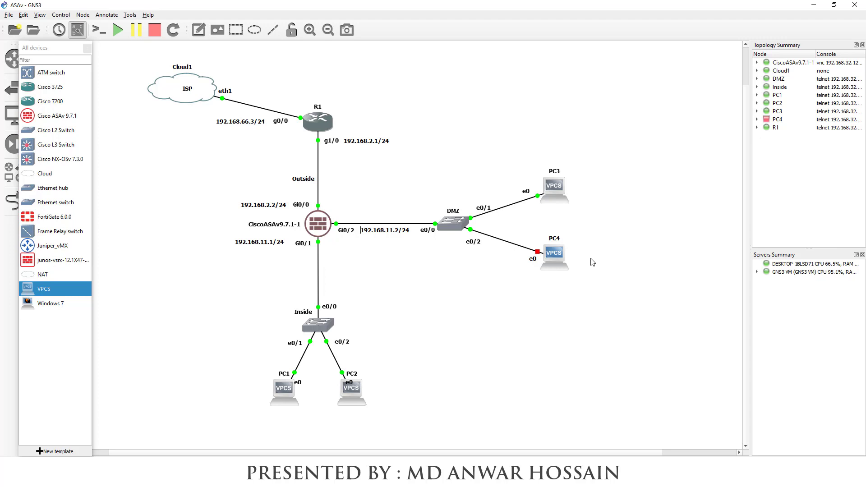
{"action": "right_click", "coordinate": [554, 260]}
{"action": "left_click", "coordinate": [577, 37]}
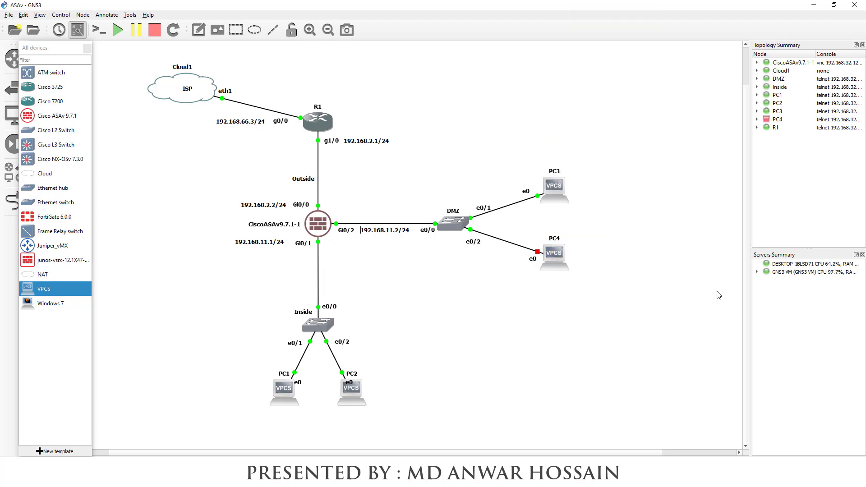
{"action": "left_click", "coordinate": [645, 326]}
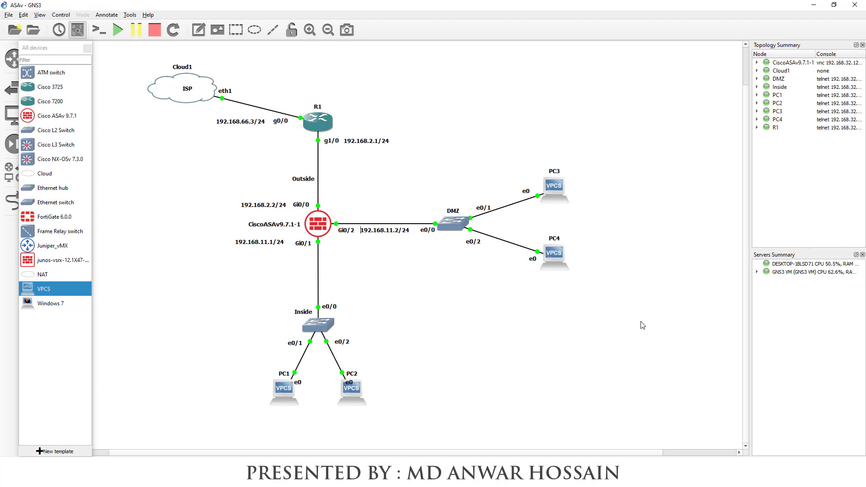